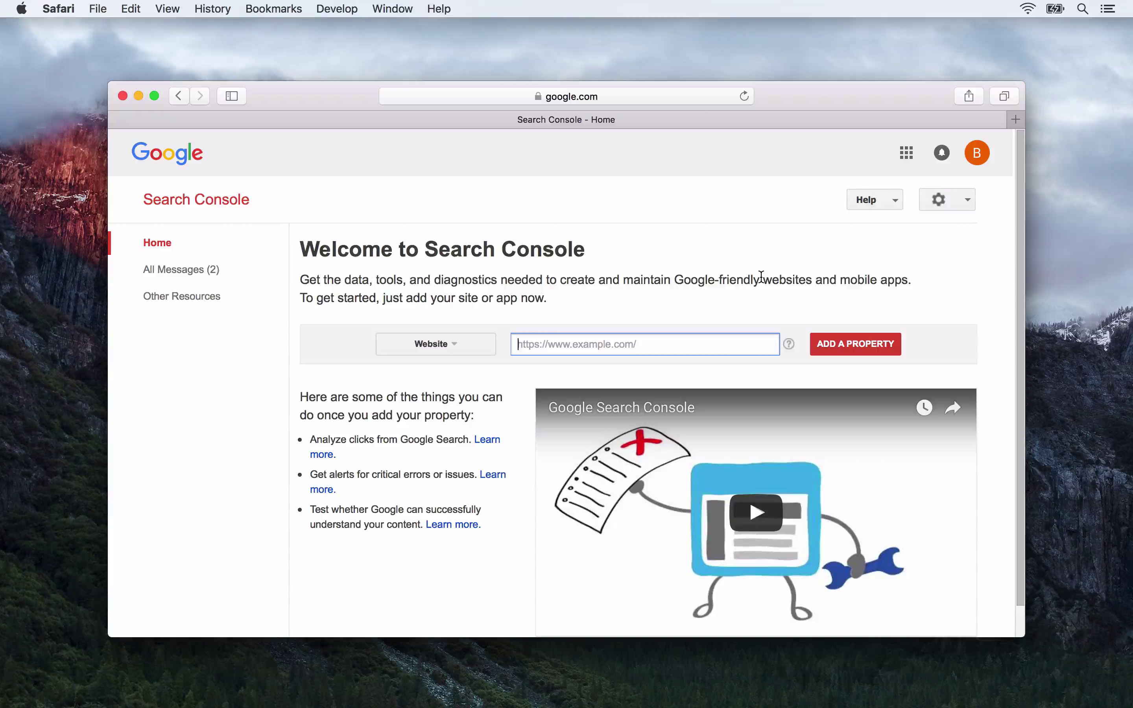
text(http://www.)
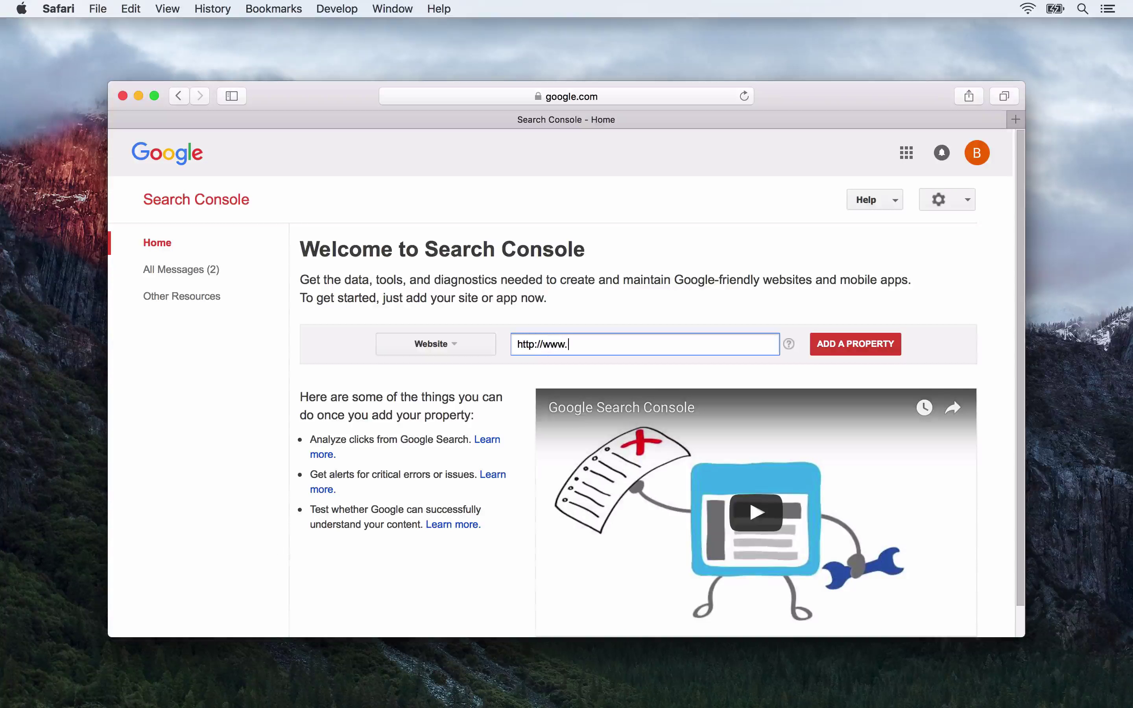
text(rapidweaverseo.com)
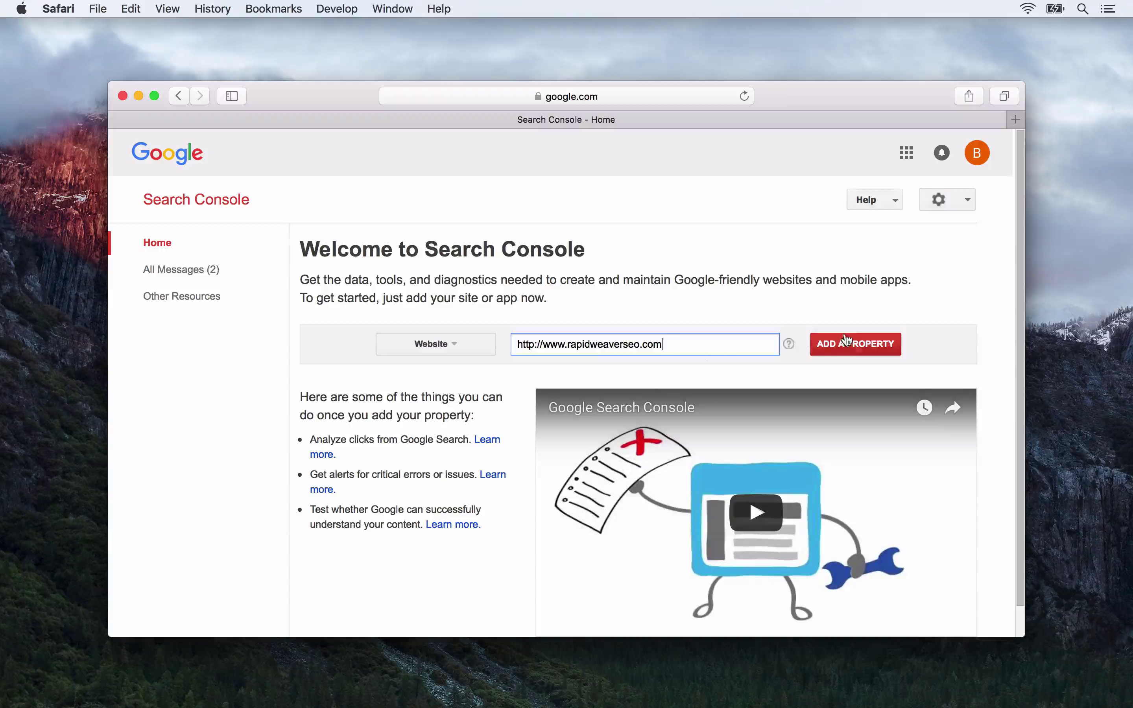
click(860, 342)
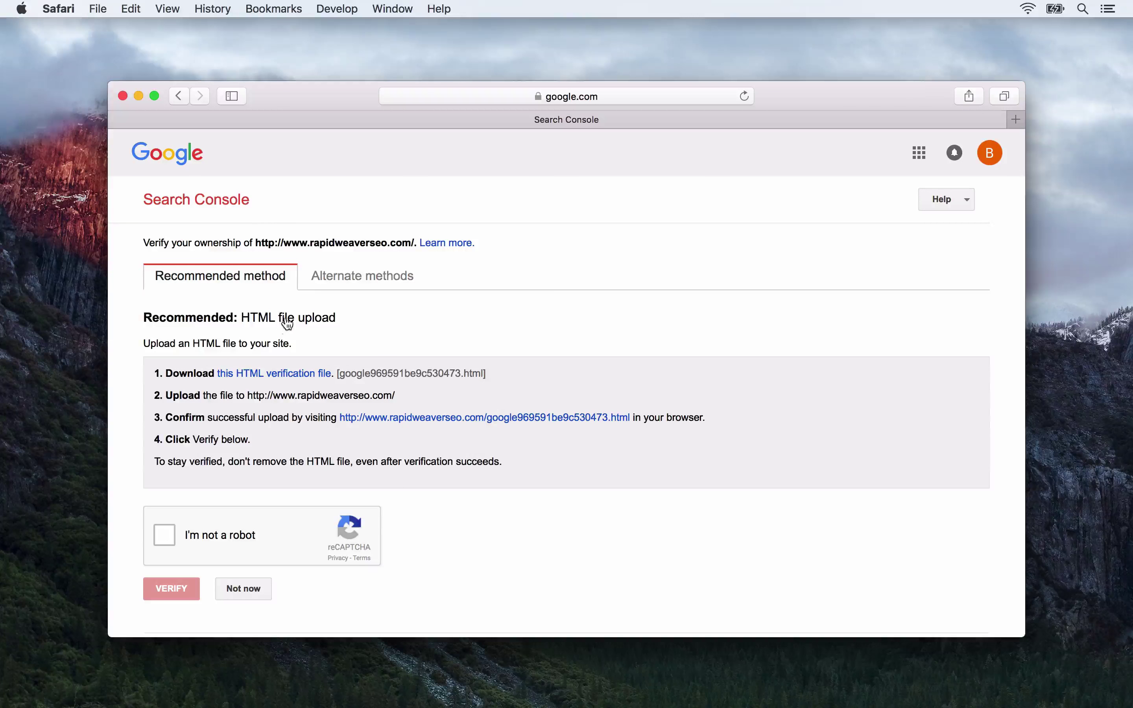
- Choose the alternate HTML tag method for verifying site ownership and copy its meta tag
click(330, 281)
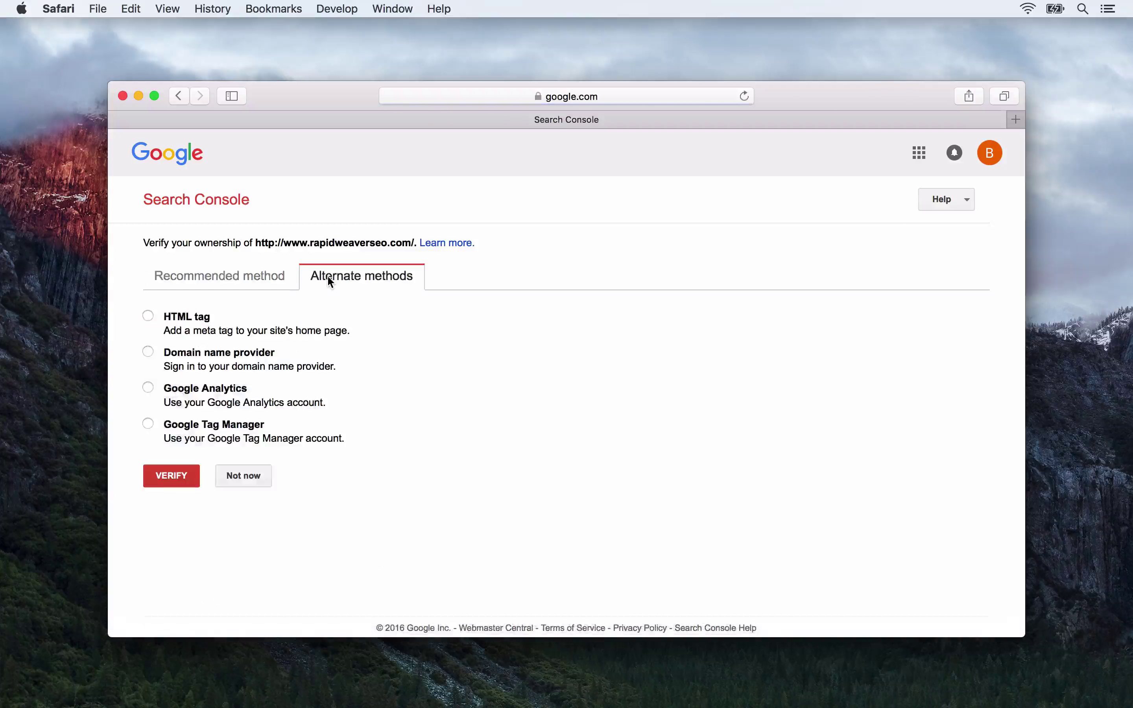
click(148, 315)
click(574, 400)
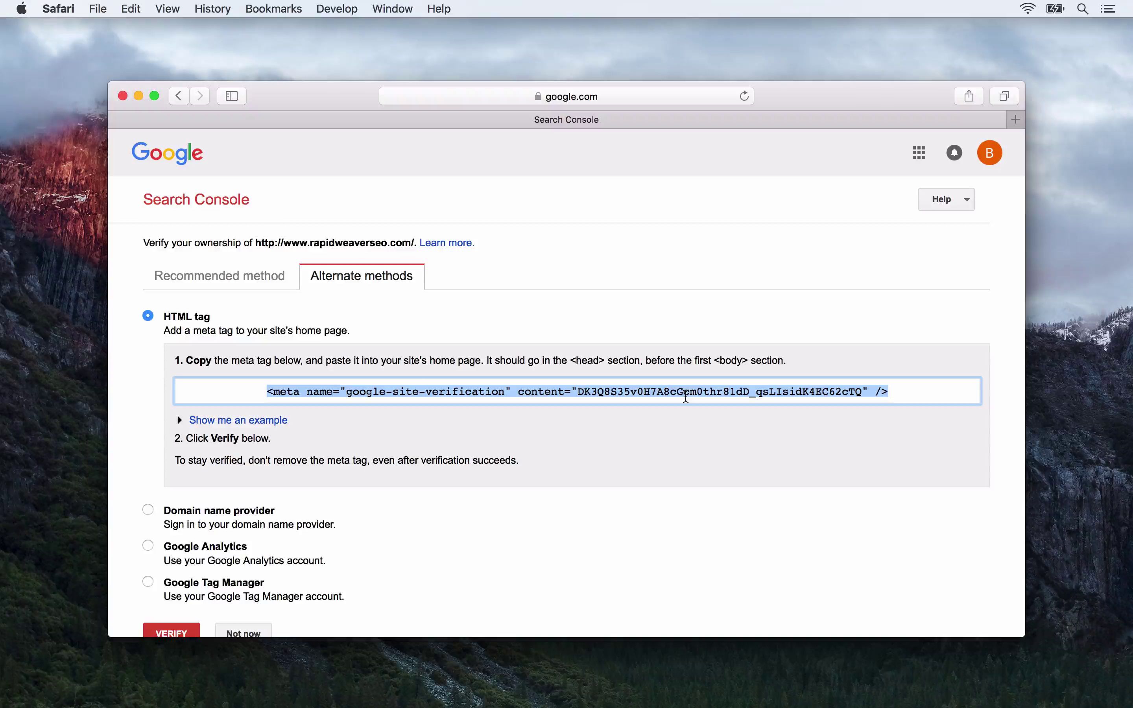
key(super+c)
- Switch to RapidWeaver, paste the site-verification meta tag into the Home page's header code, and publish the site
key(super+Tab)
key(super+Tab)
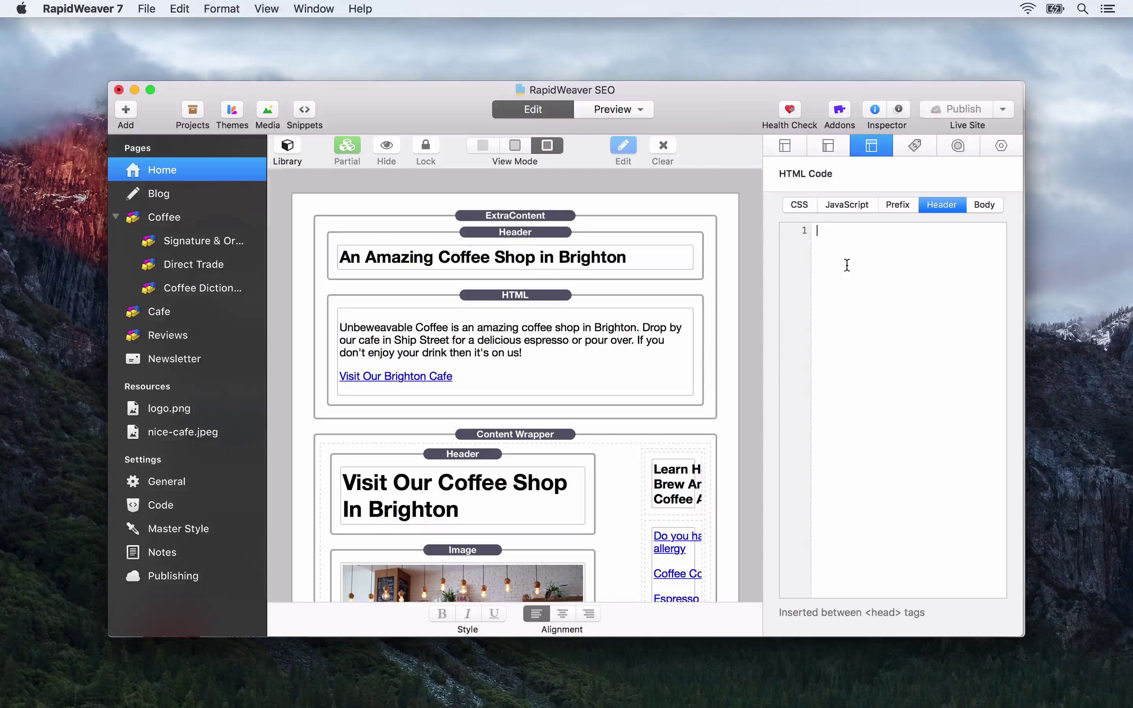
key(super+v)
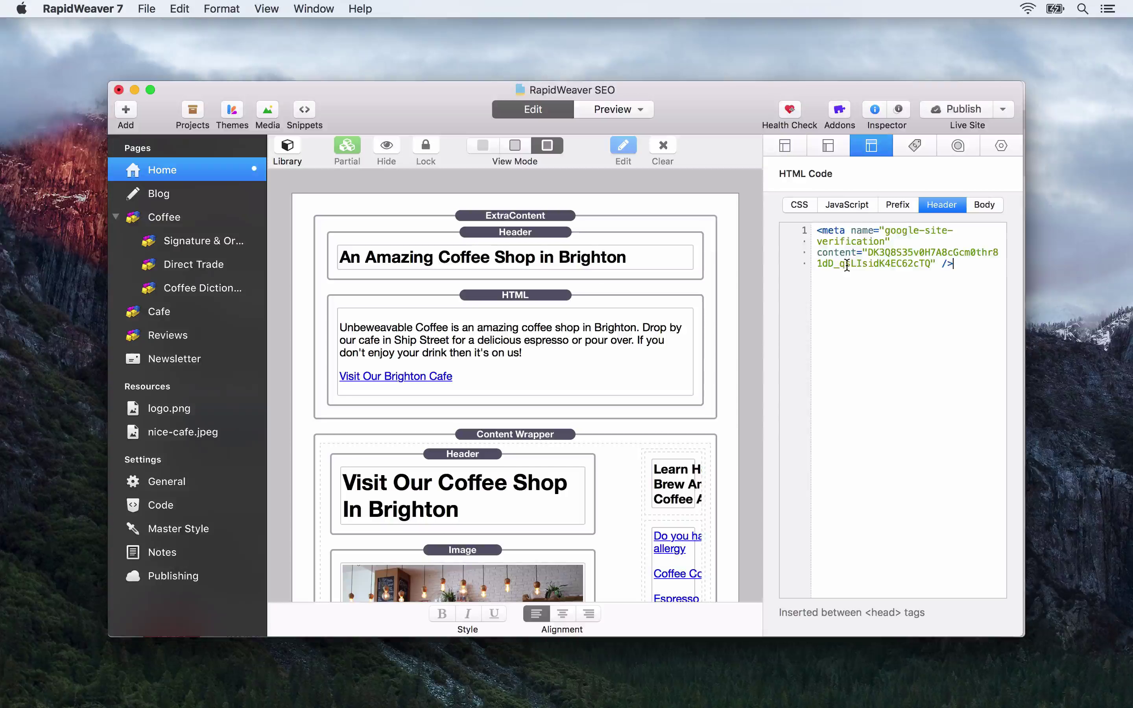
click(976, 110)
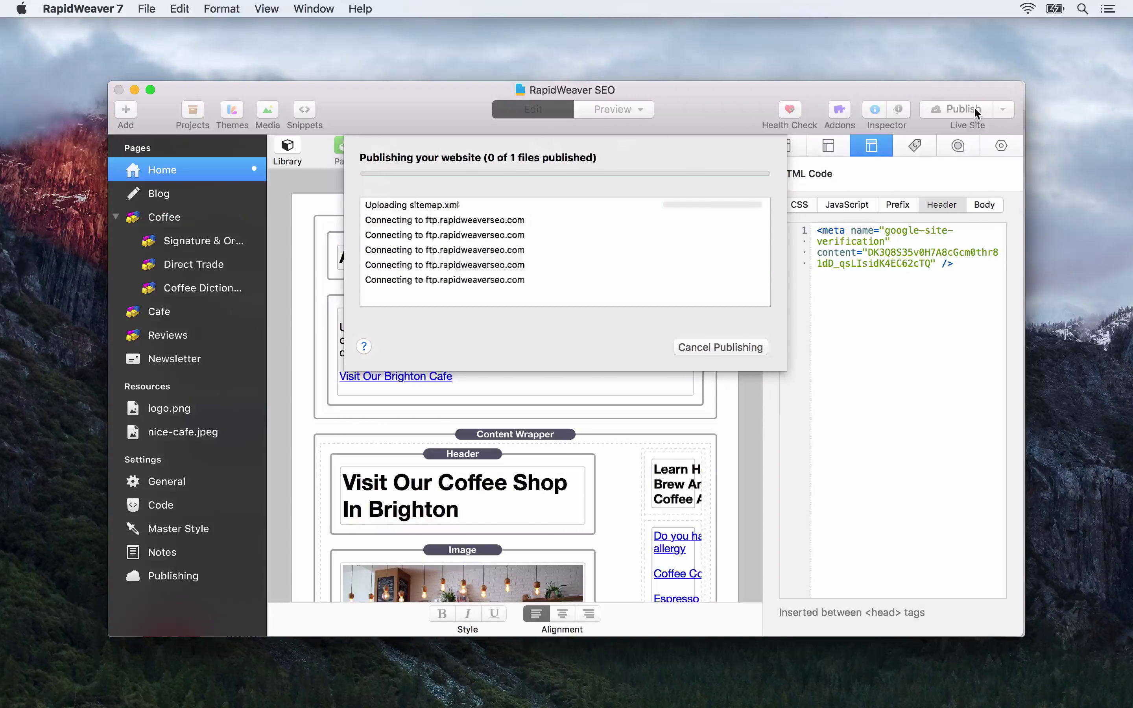
click(1096, 45)
- Return to Search Console in Safari, verify ownership of the site, and continue to its dashboard
key(super+Tab)
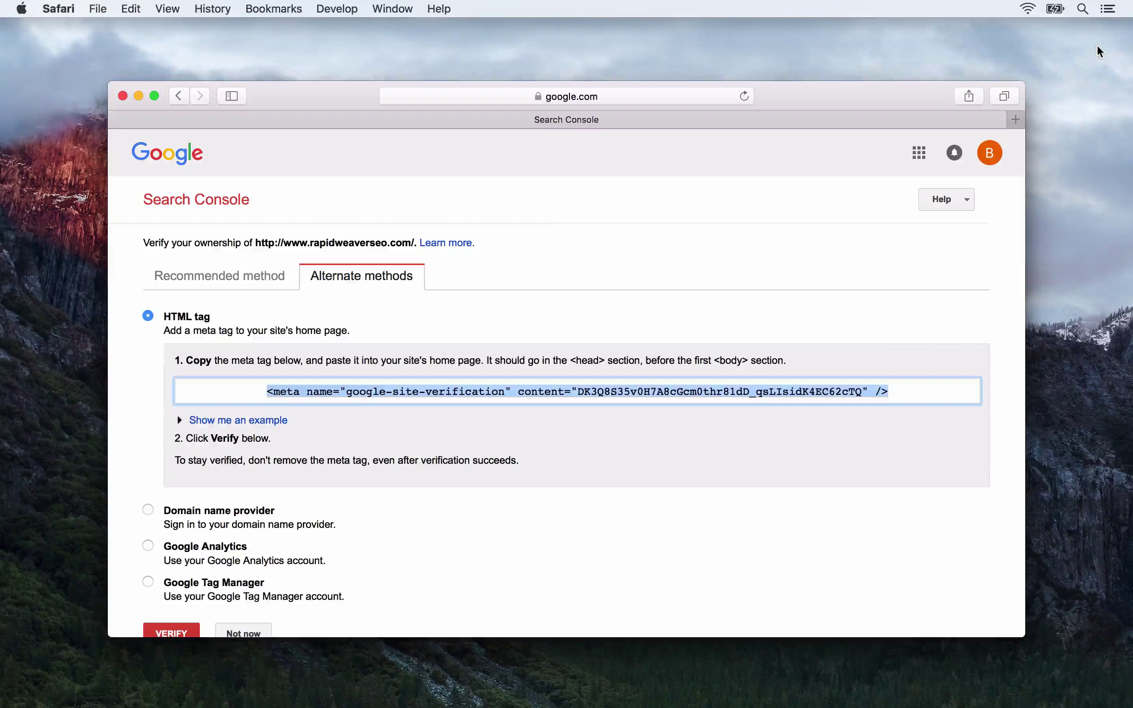
scroll(535, 308, down, 3)
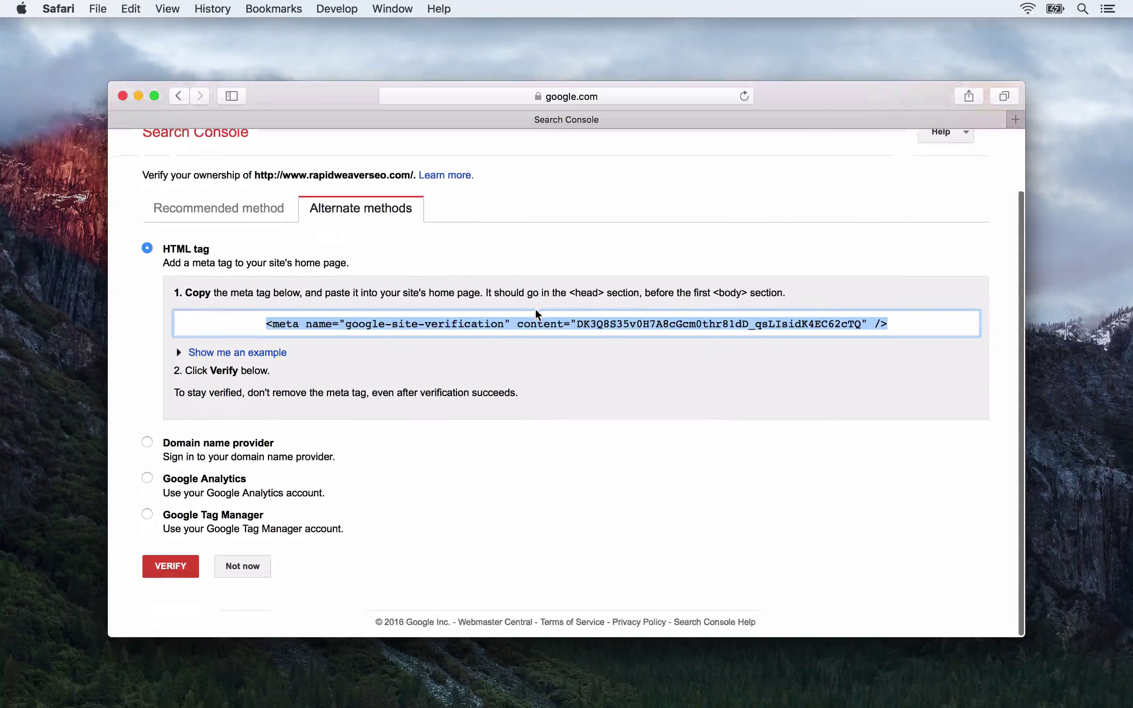
click(181, 563)
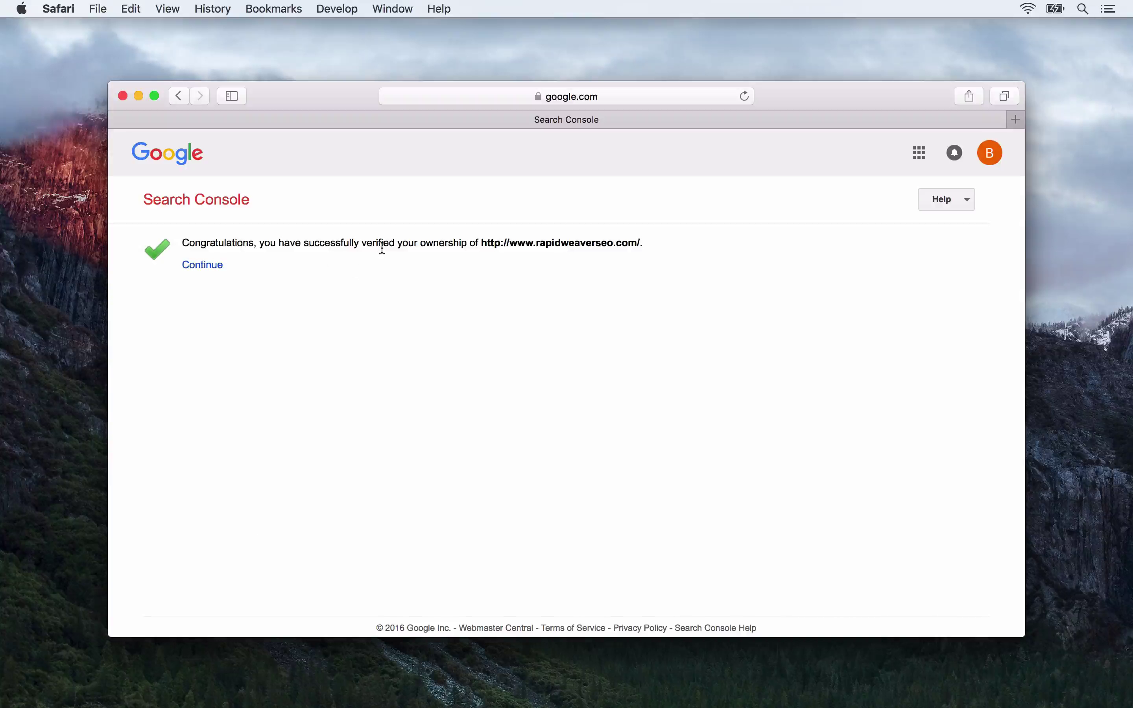
click(189, 267)
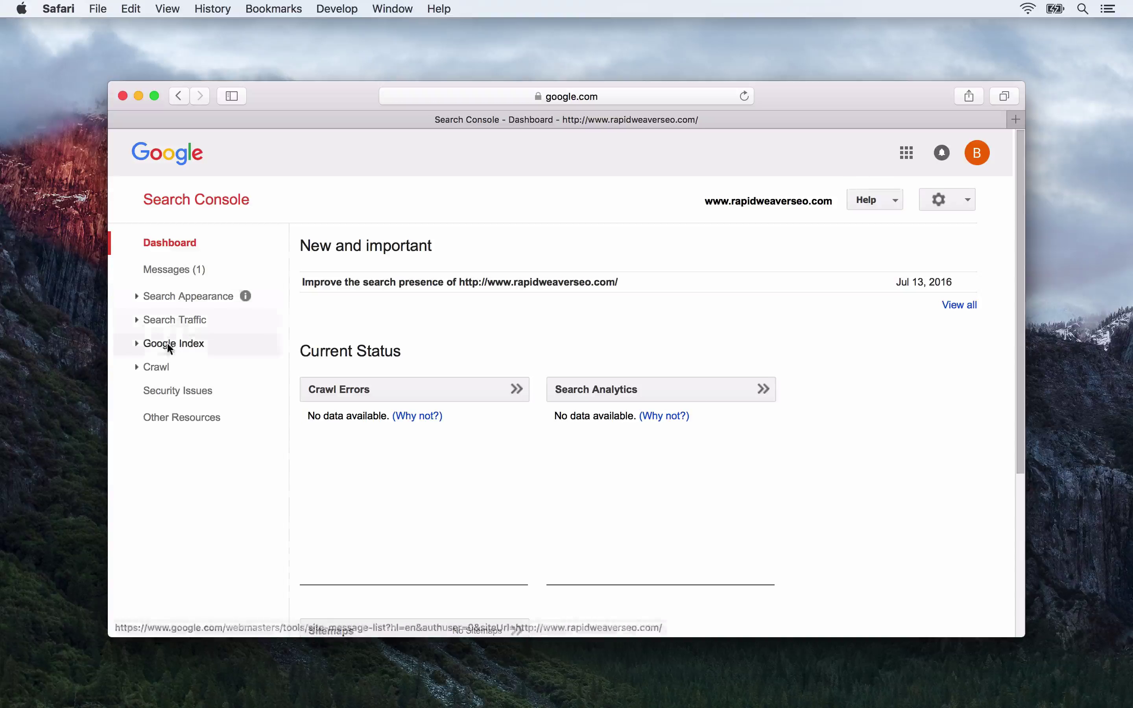
- Submit sitemap.xml as the site's sitemap in the Crawl section
click(162, 365)
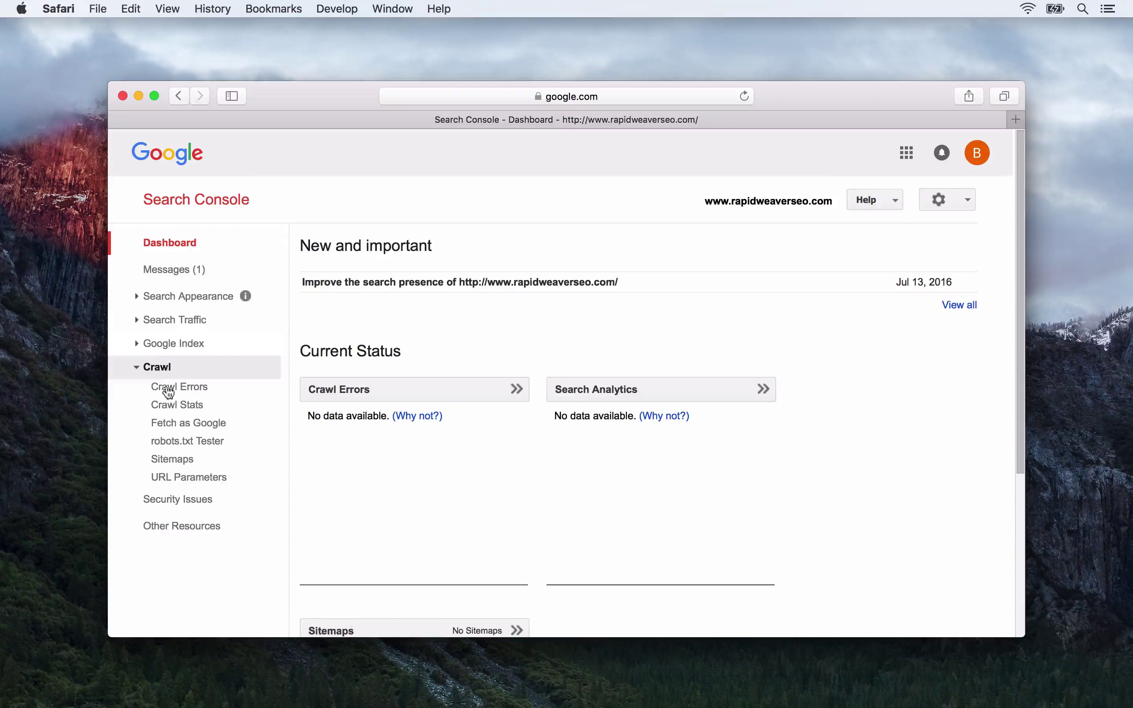
click(172, 462)
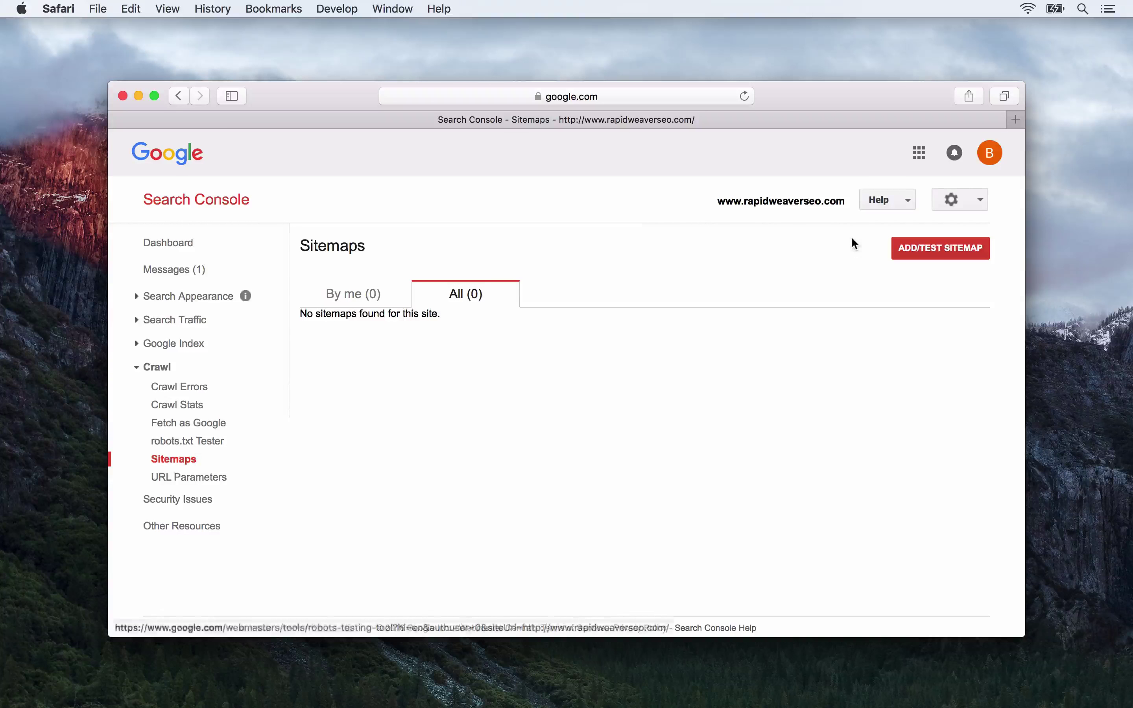
click(919, 248)
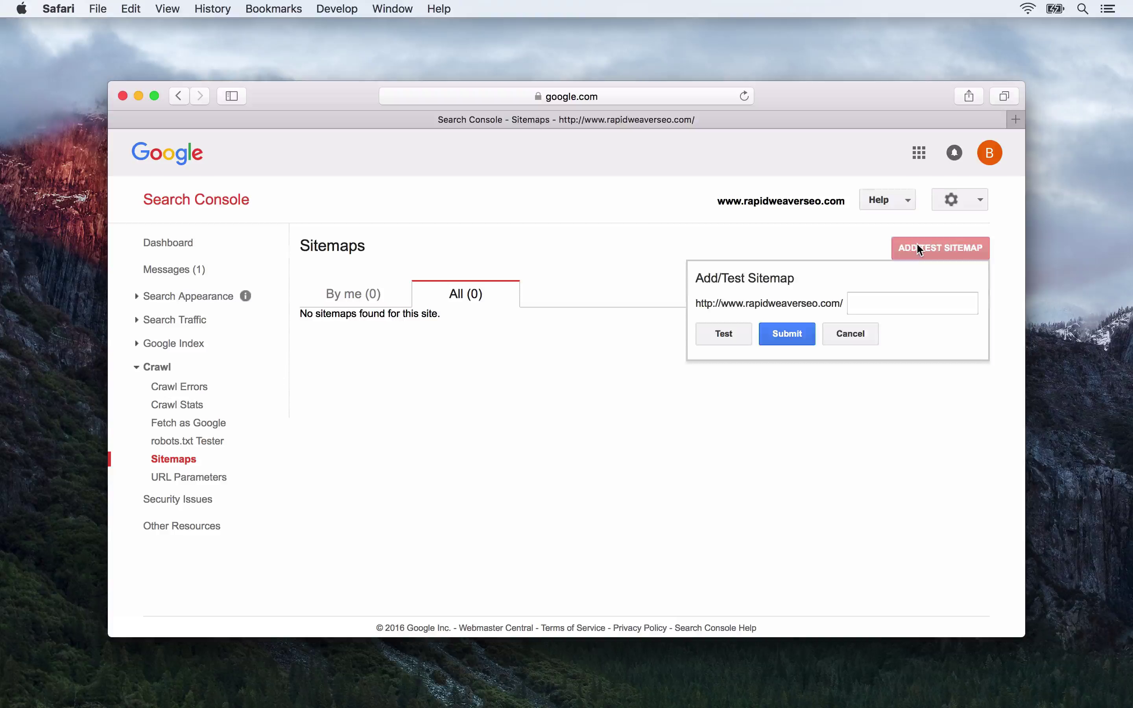
click(882, 302)
text(sitemap.)
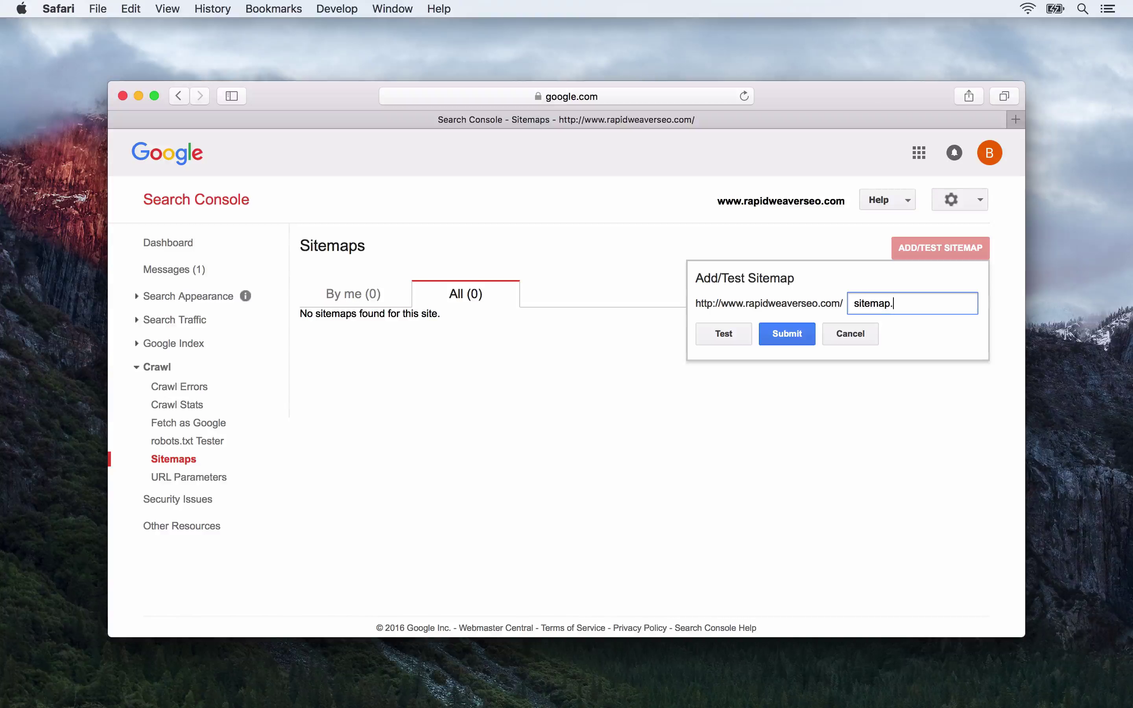
text(xml)
click(786, 334)
click(674, 301)
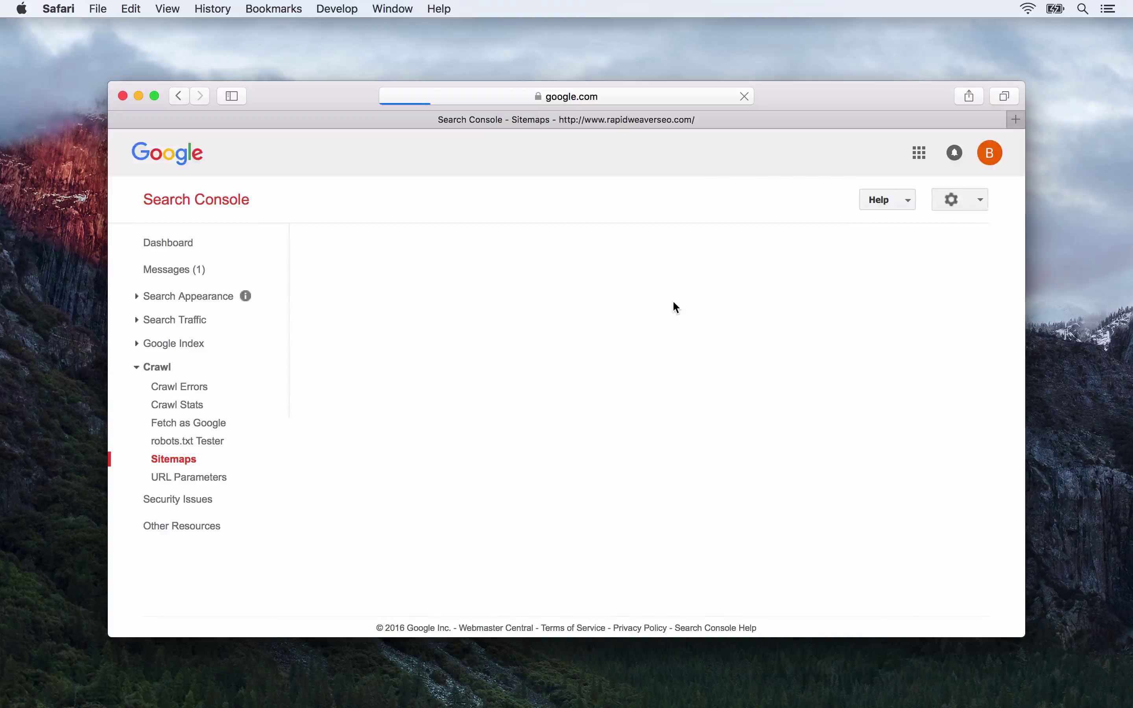
- Examine the submitted sitemap's web pages chart, all content types chart and sitemap list
scroll(338, 403, down, 2)
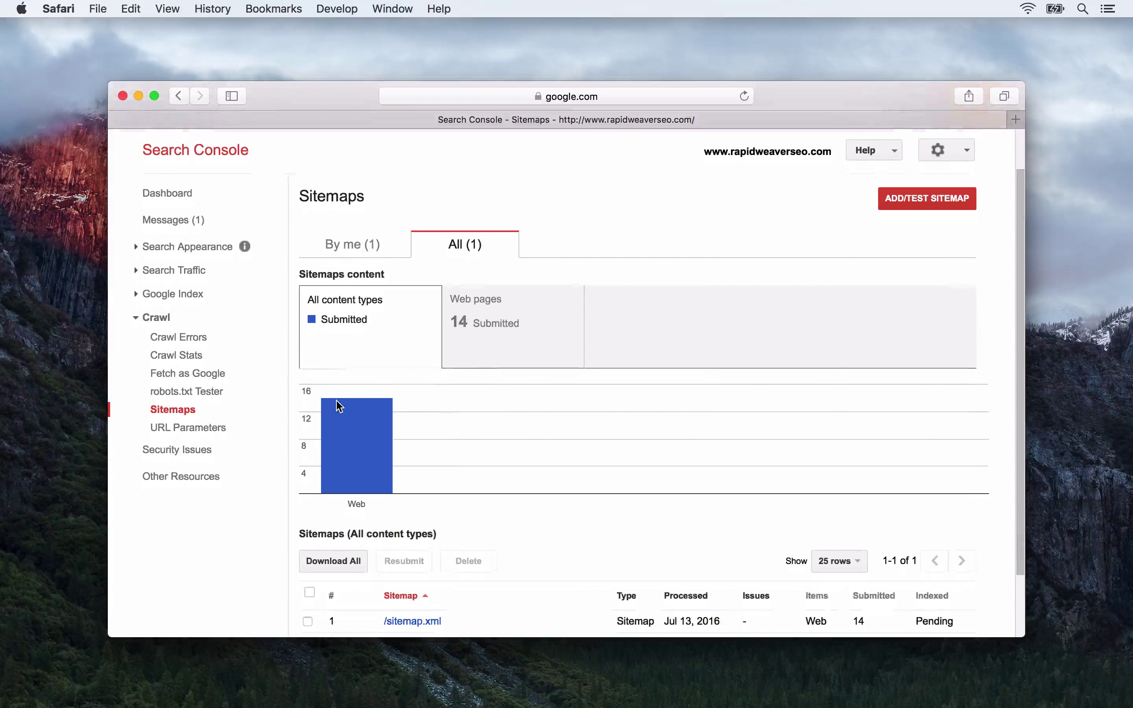
click(482, 322)
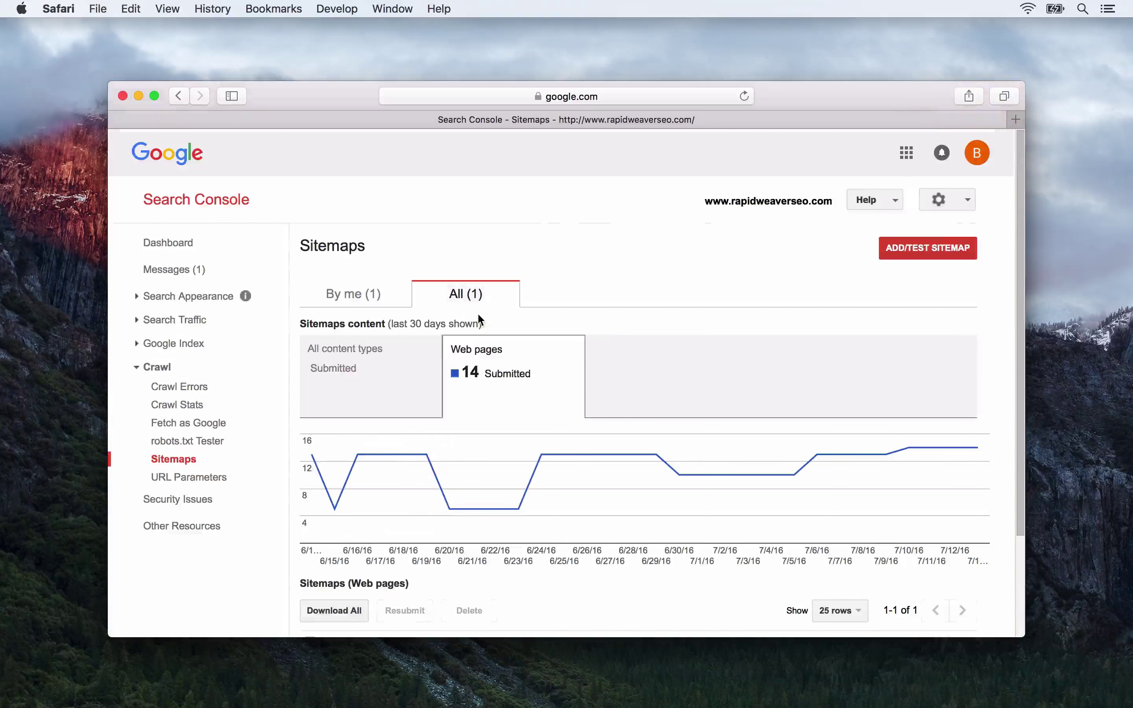
click(389, 396)
scroll(370, 498, down, 5)
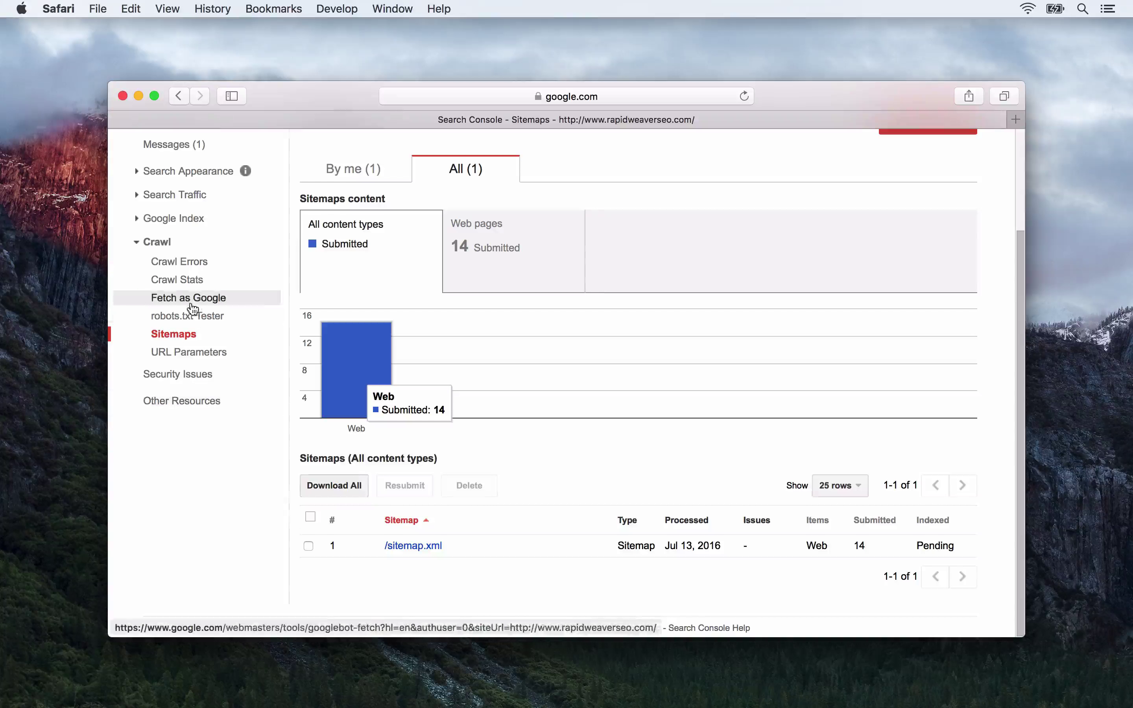
- Test in the robots.txt Tester whether the articles URL is blocked for Googlebot
click(185, 318)
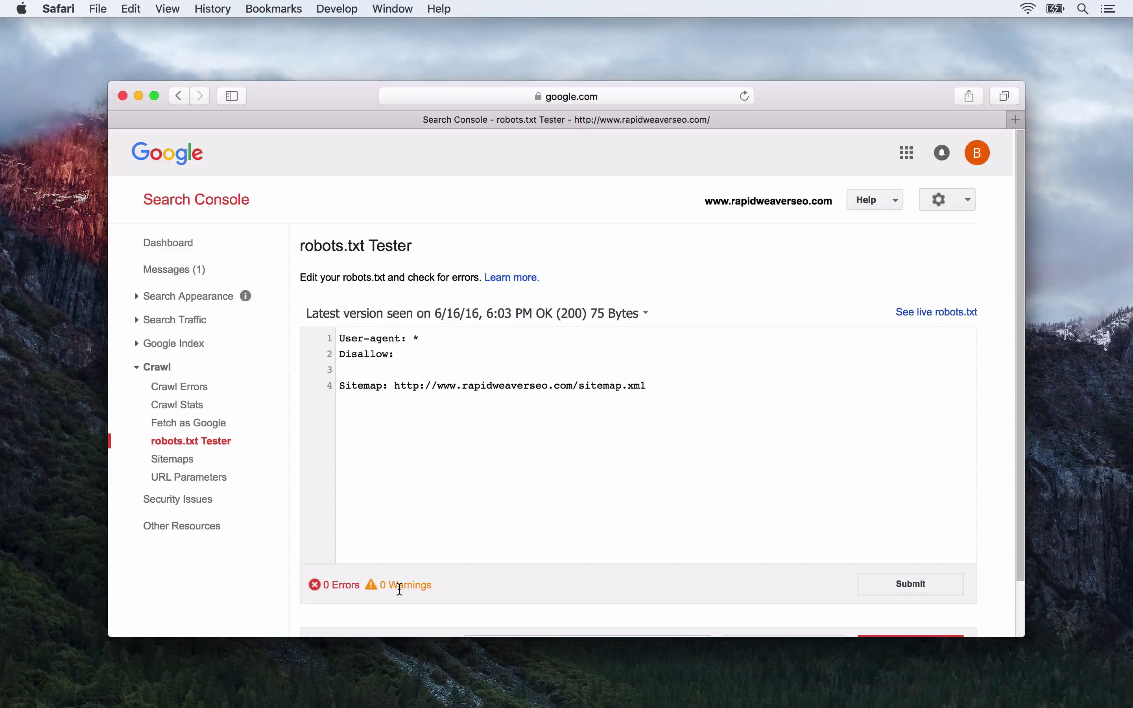
scroll(399, 590, down, 3)
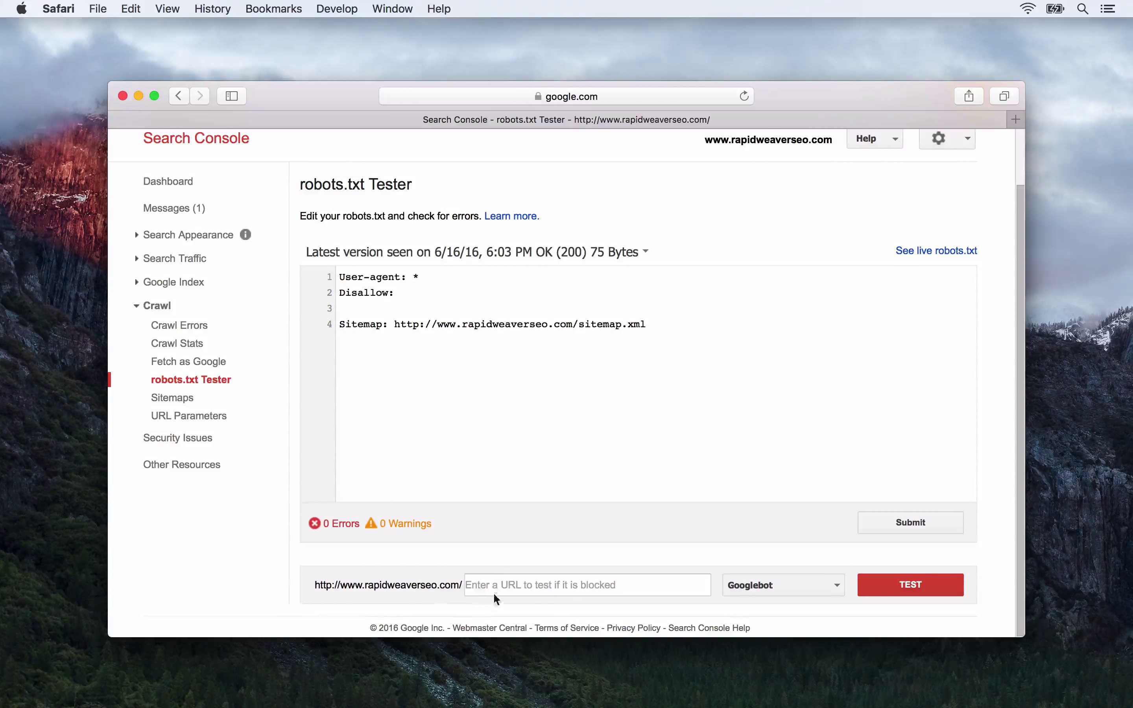
click(504, 583)
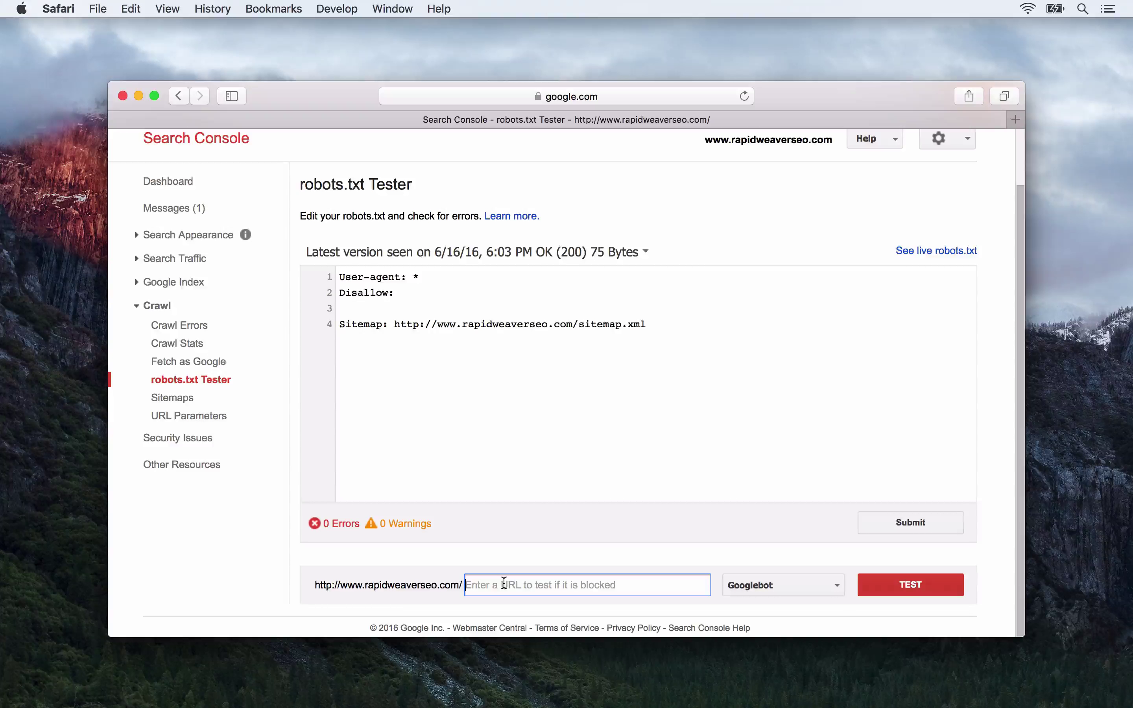
text(articles)
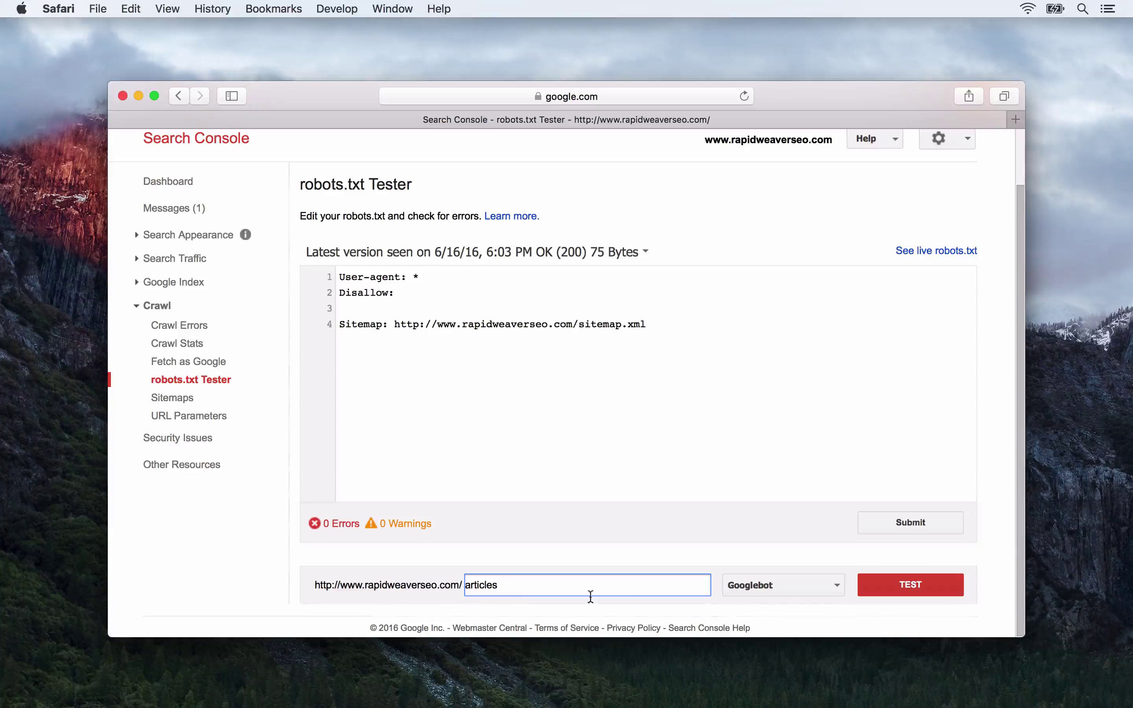
click(904, 583)
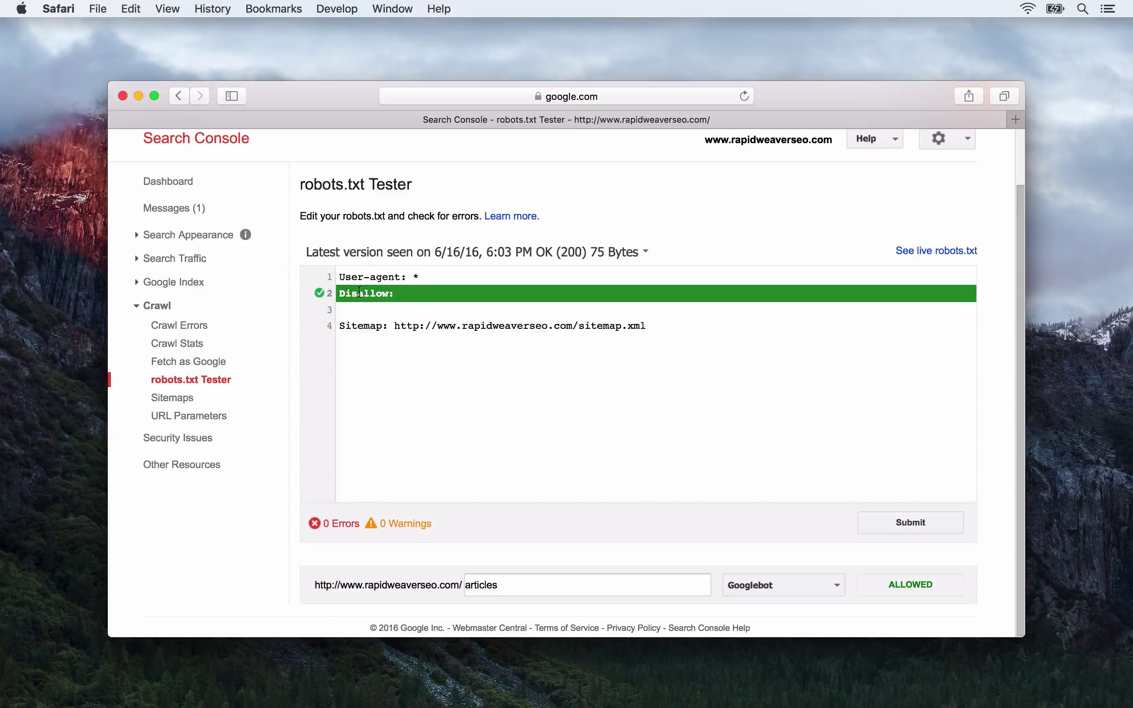
- Add /articles to the Disallow line of robots.txt and test the articles URL against the edited rule
click(423, 294)
text(/arti)
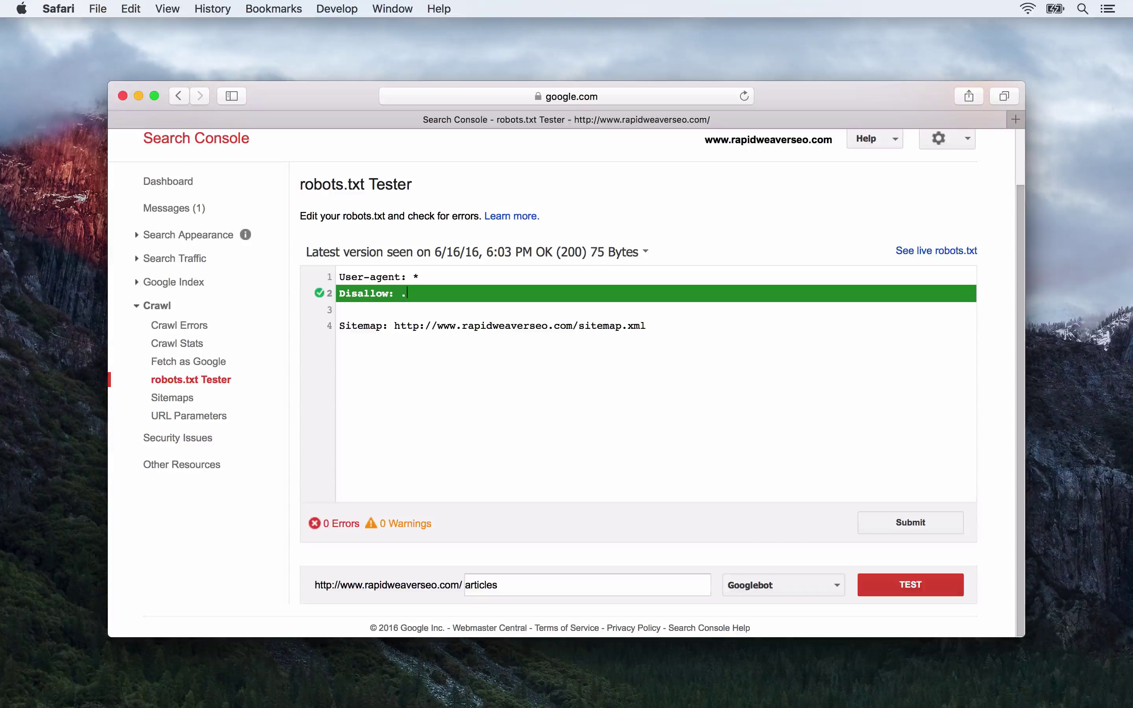
text(cles)
click(902, 585)
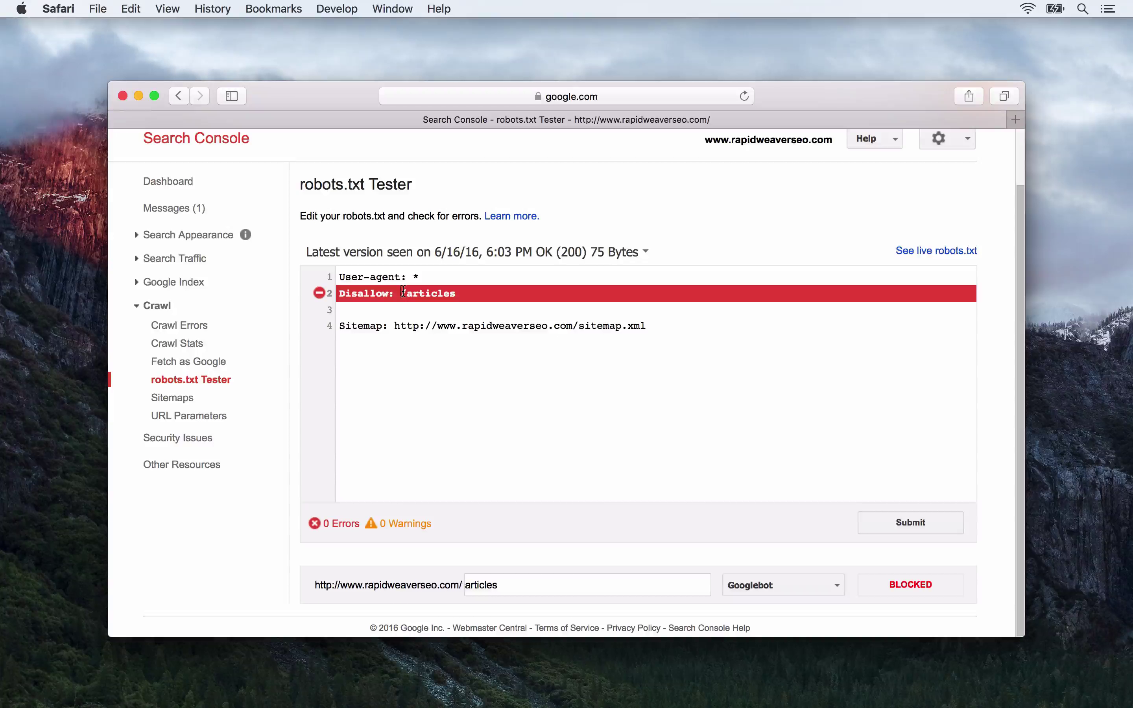
- Remove the /articles path from the Disallow line and retest the articles URL
drag(401, 292, 456, 293)
key(BackSpace)
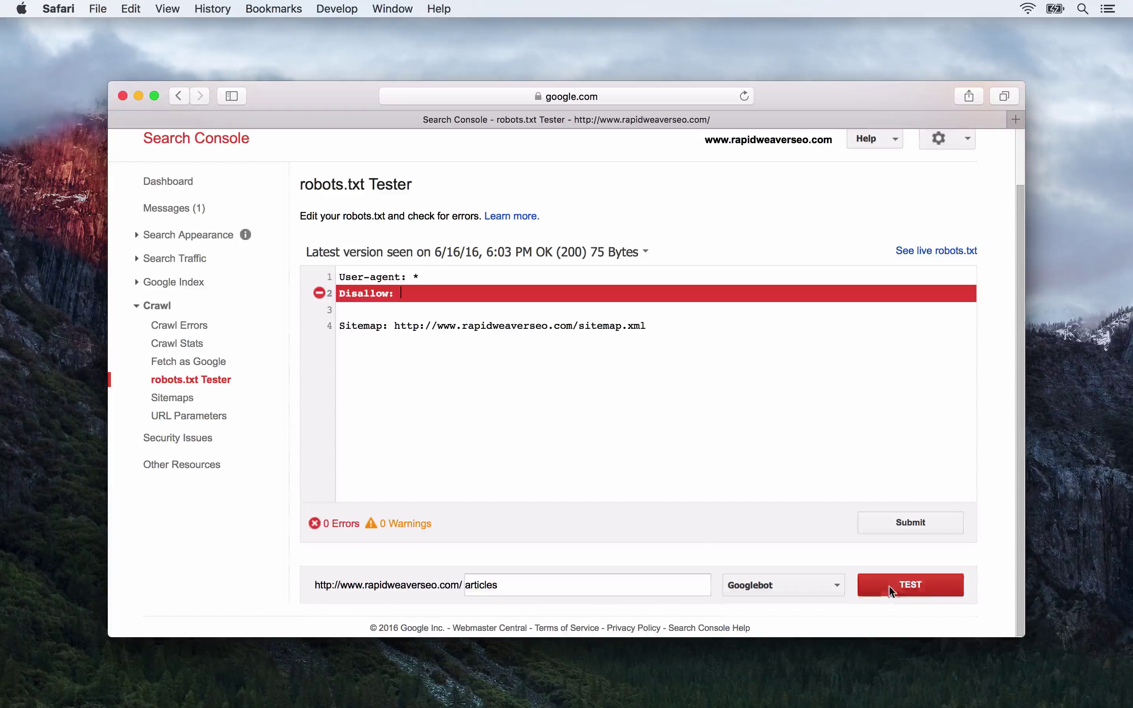
click(924, 584)
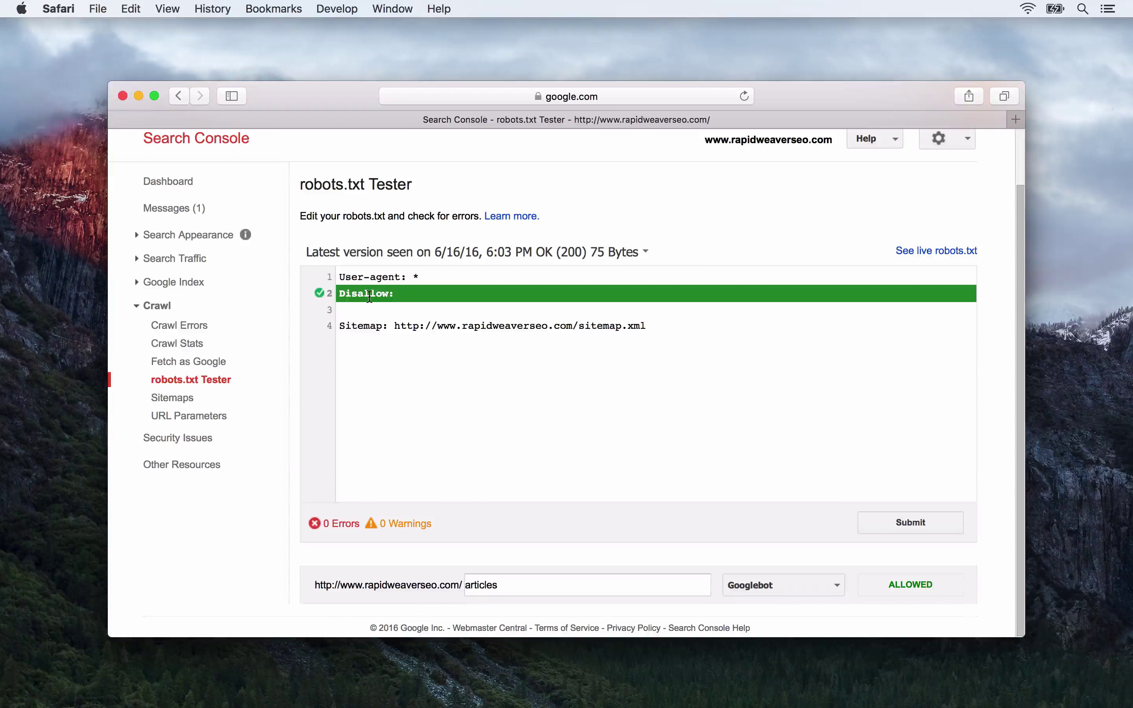
- Fetch and render the articles page as Google for Desktop, and inspect the fetch attempt's downloaded HTTP response
click(187, 362)
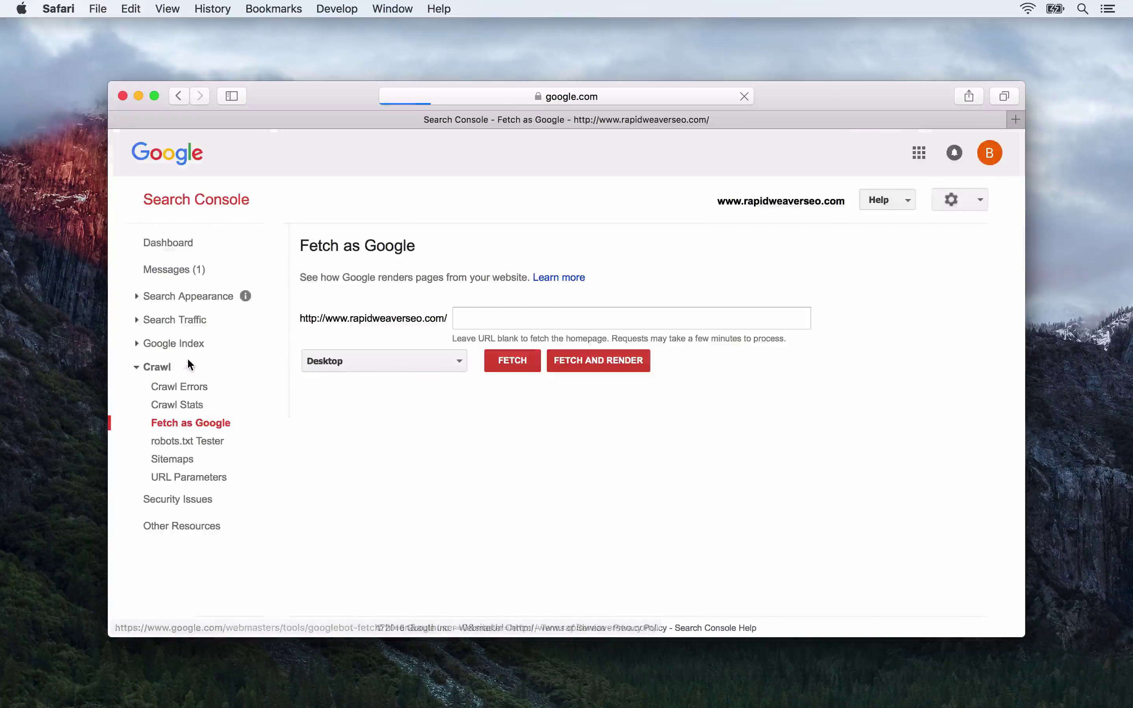
click(480, 320)
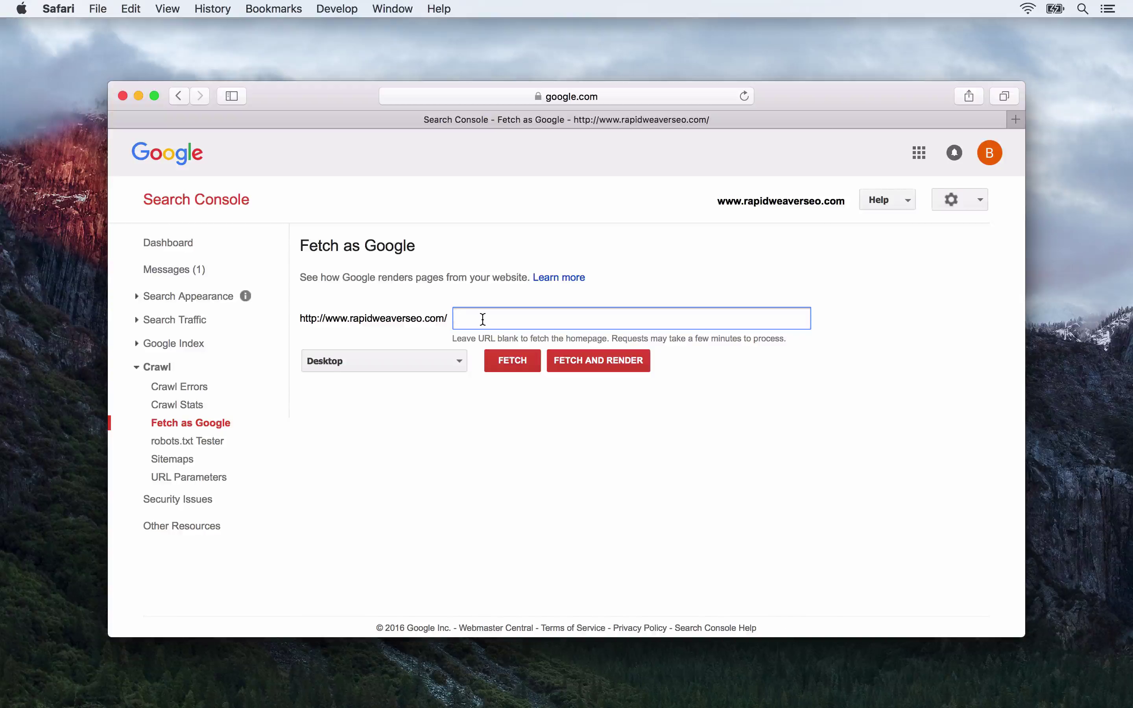
text(articles)
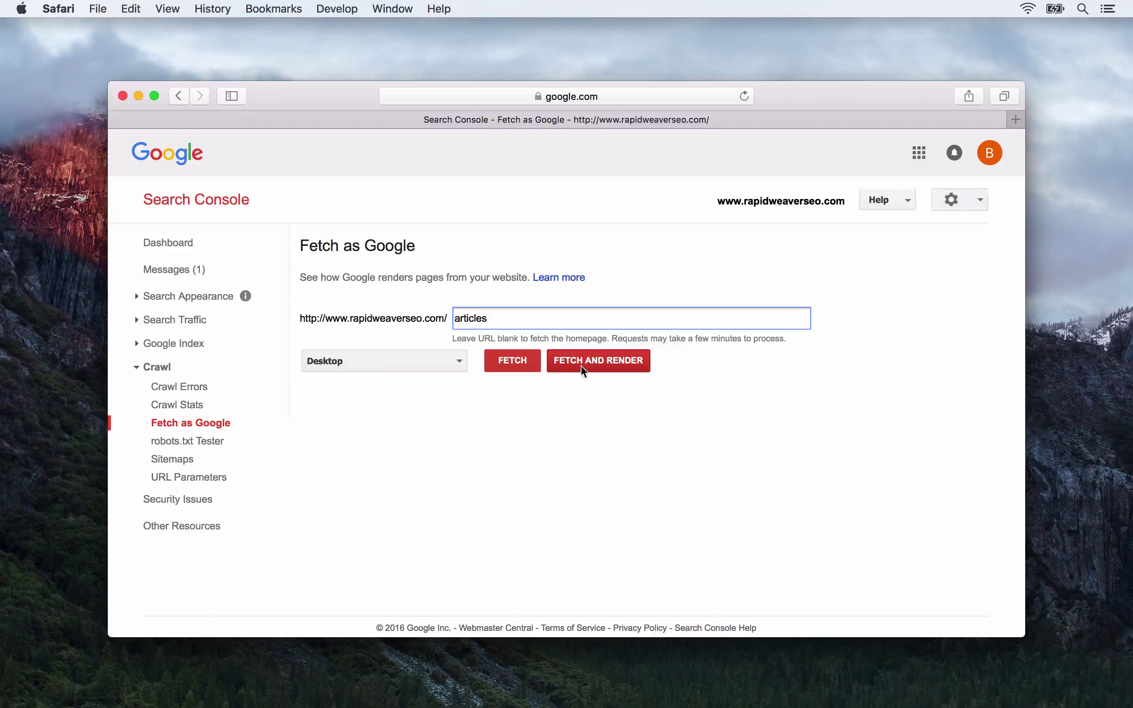
click(582, 370)
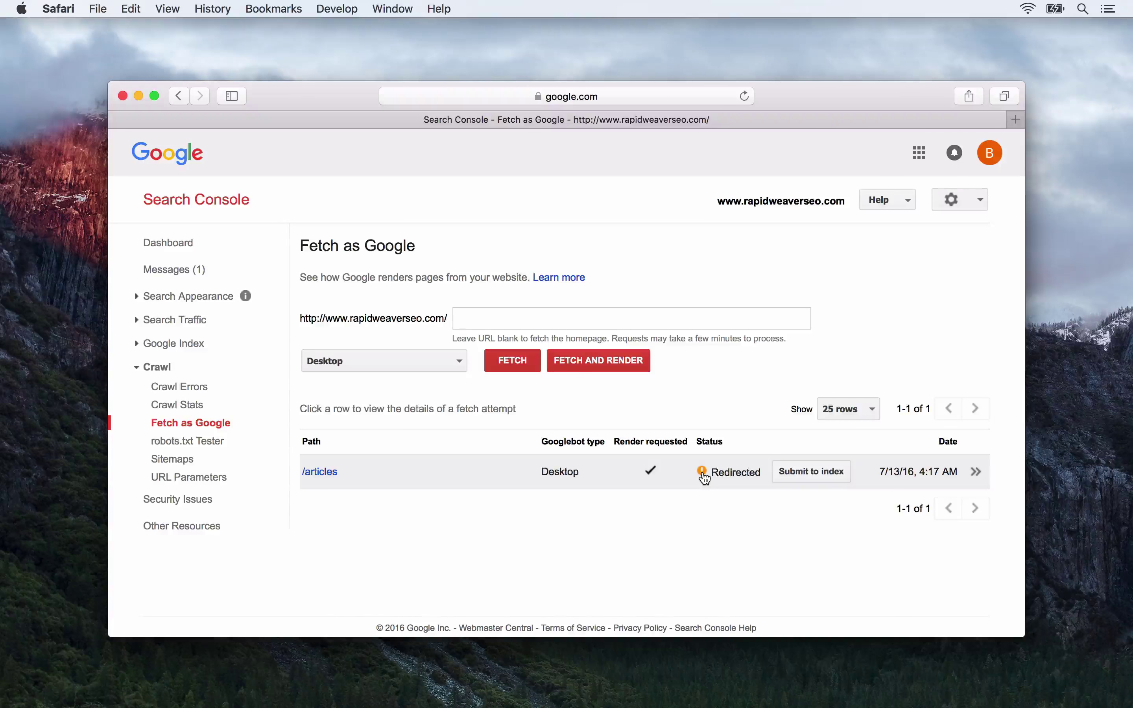
click(703, 474)
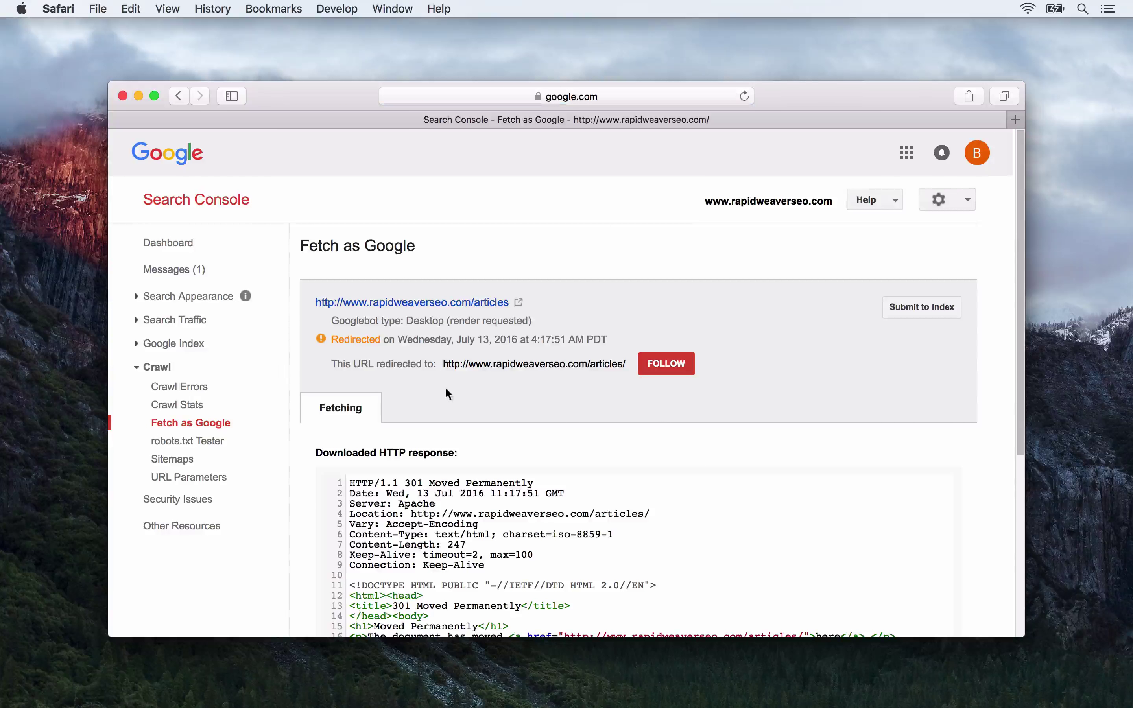
scroll(906, 337, down, 10)
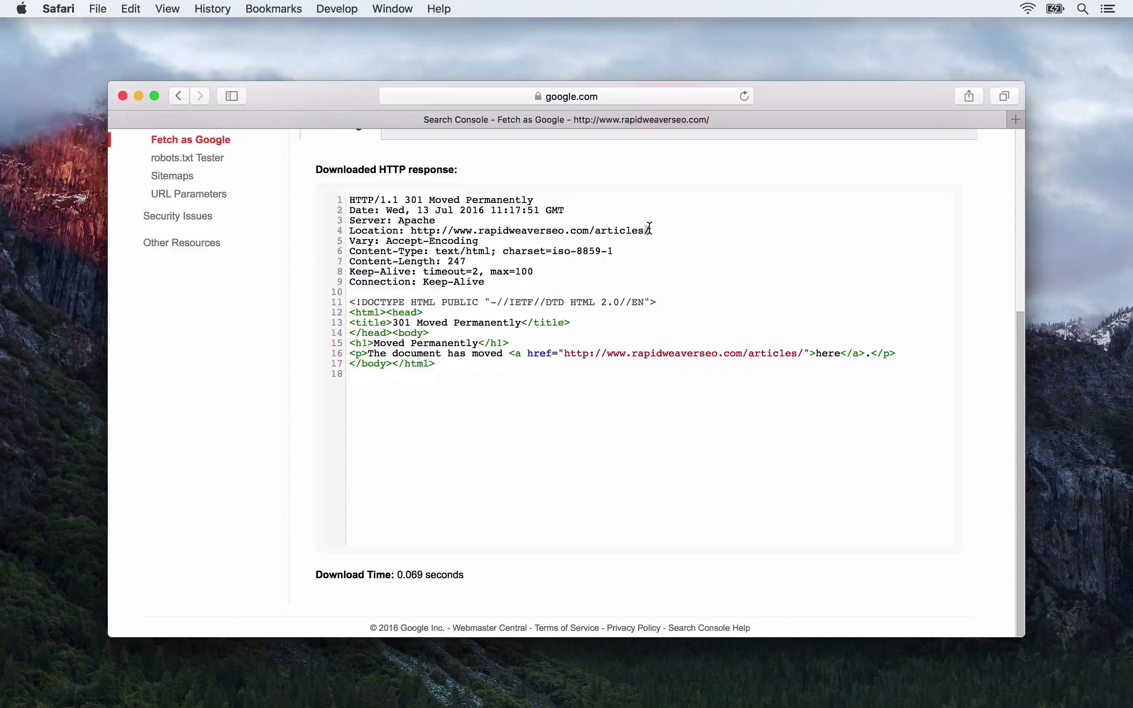
- Fetch and render the articles/ URL, including its trailing slash, as Google for Desktop
scroll(649, 229, up, 10)
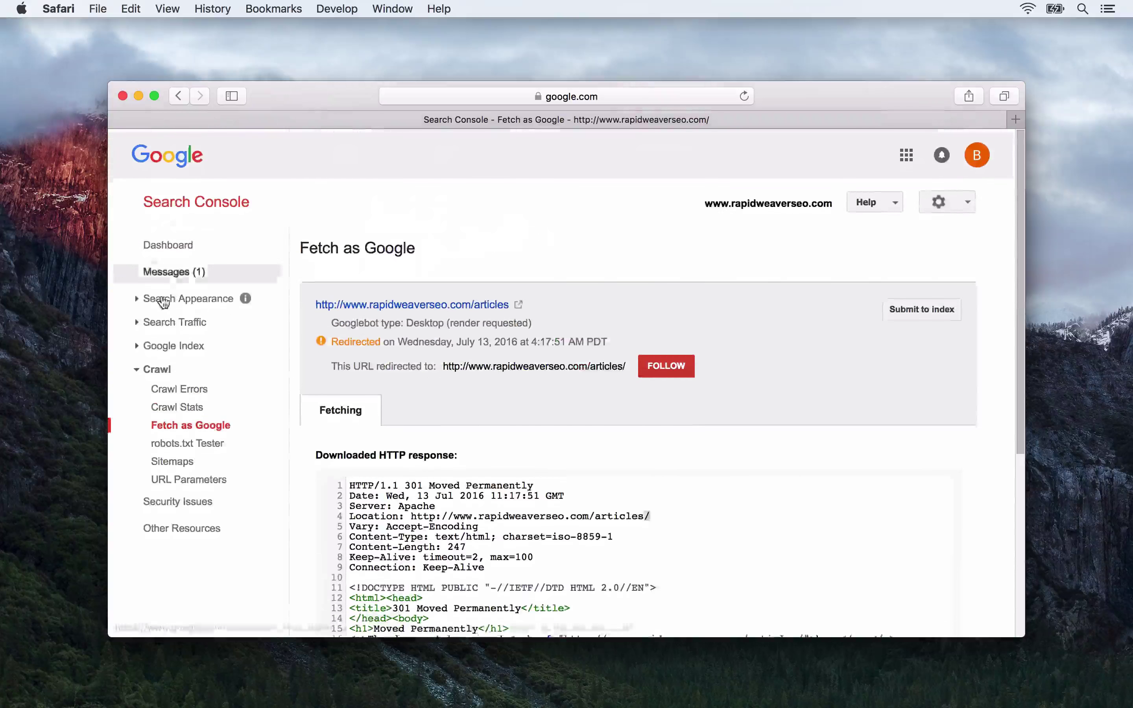
click(175, 423)
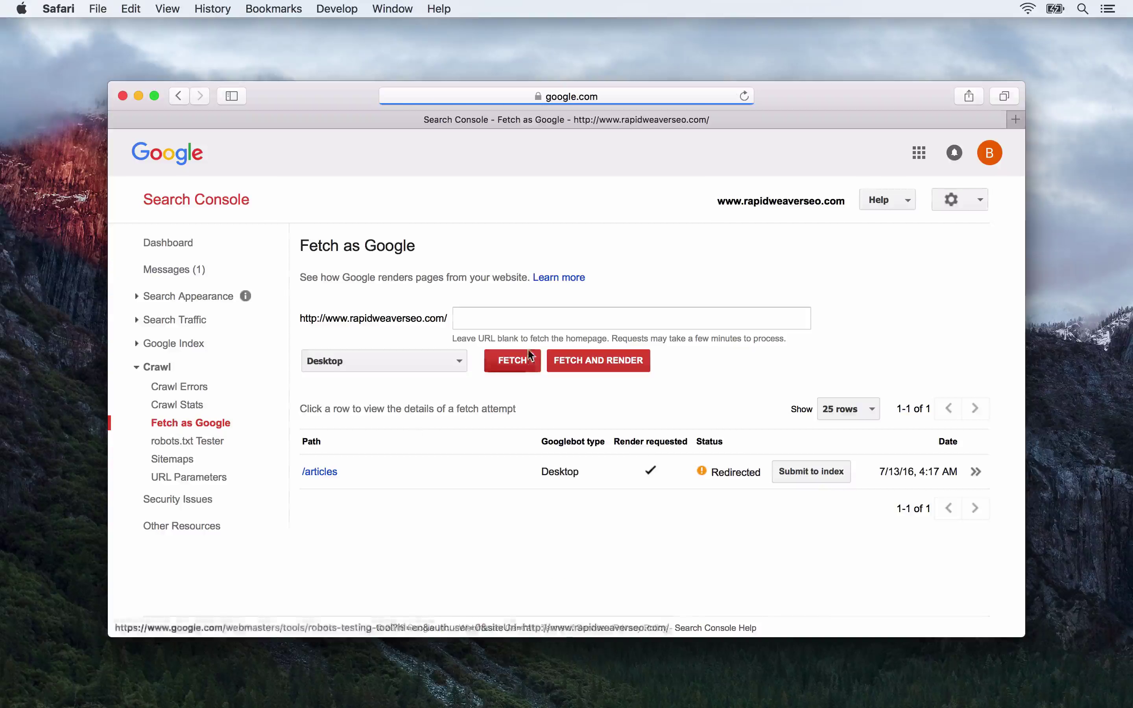
click(491, 309)
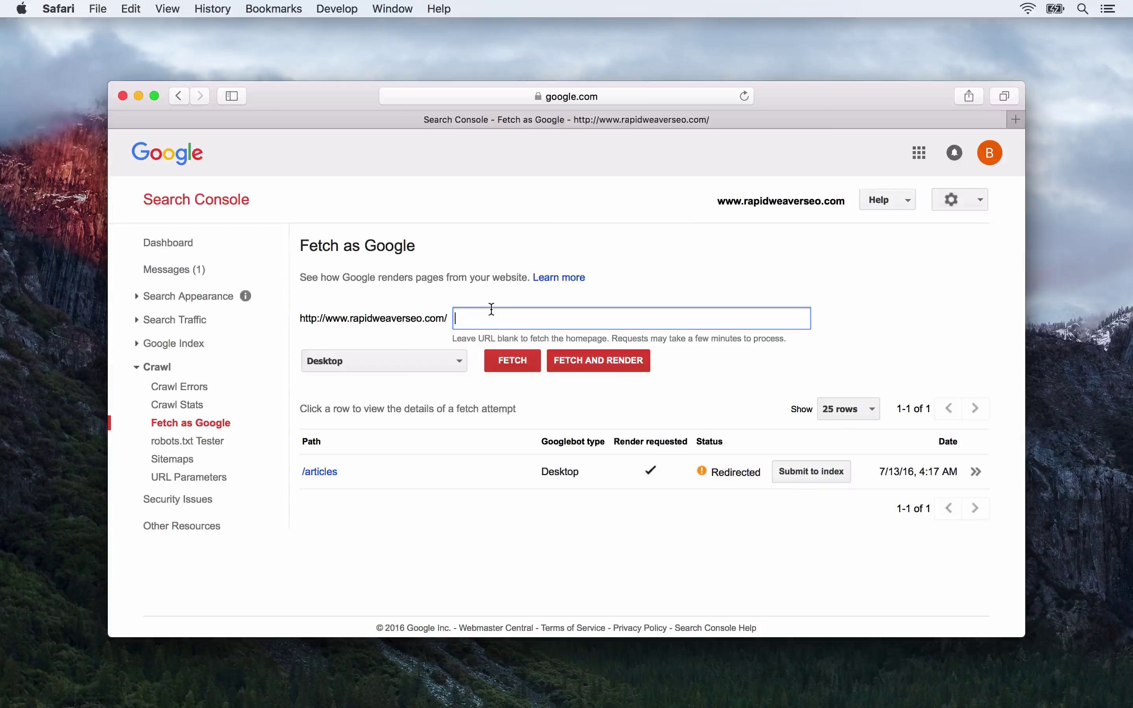
text(articles/)
click(571, 368)
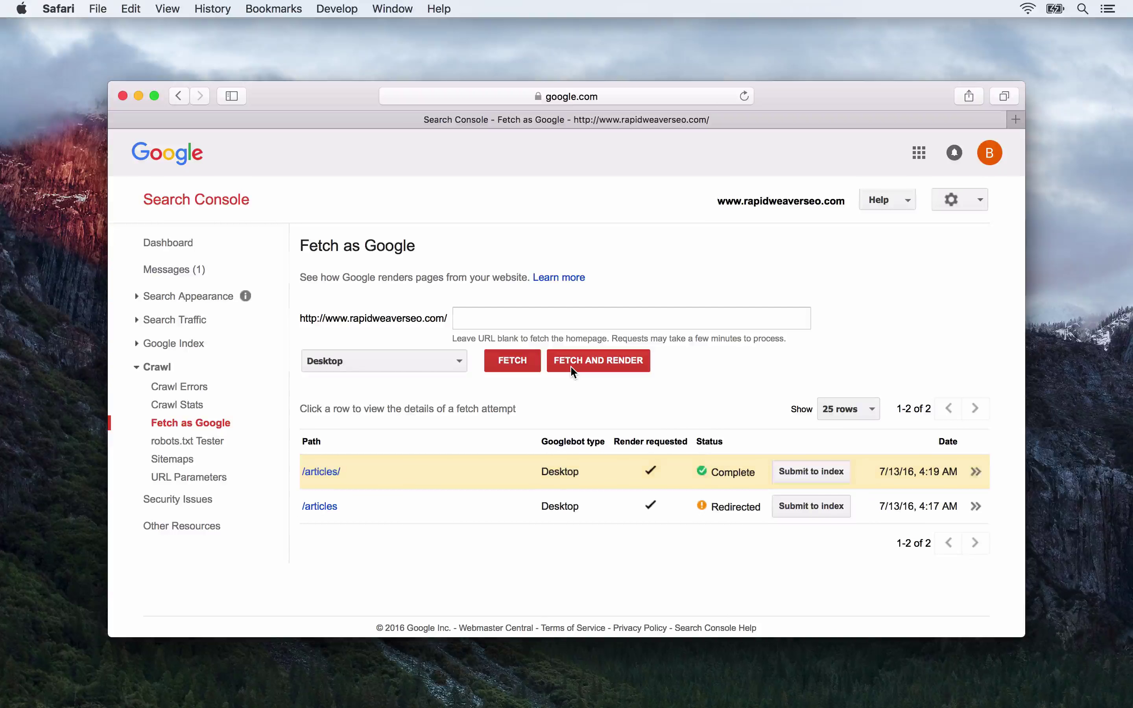
- Open the /articles/ fetch attempt's rendering and examine how a visitor would have seen the page, including its full height and width
click(633, 473)
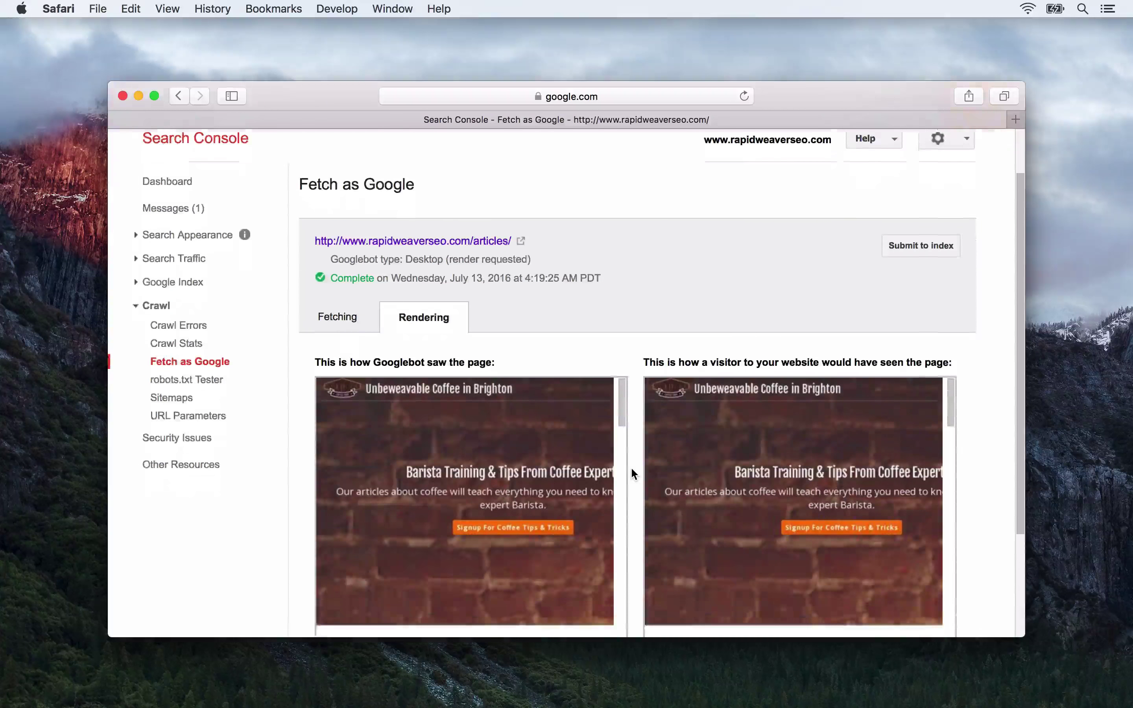
scroll(630, 472, down, 5)
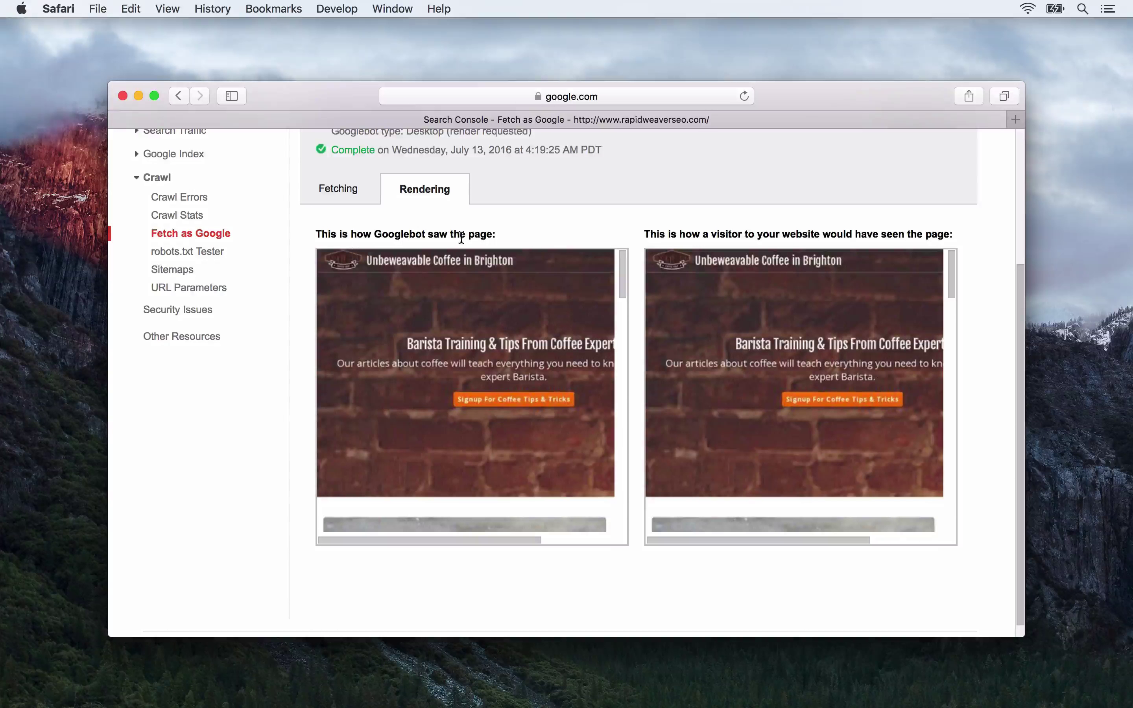
scroll(765, 392, down, 15)
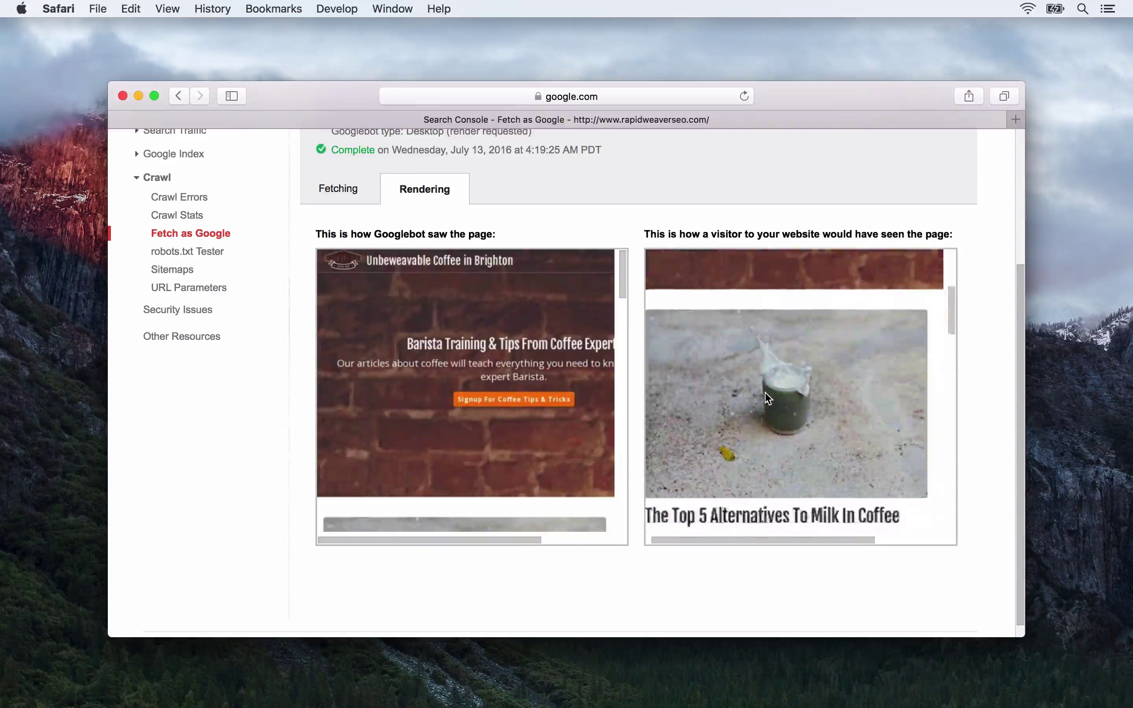
scroll(765, 392, down, 10)
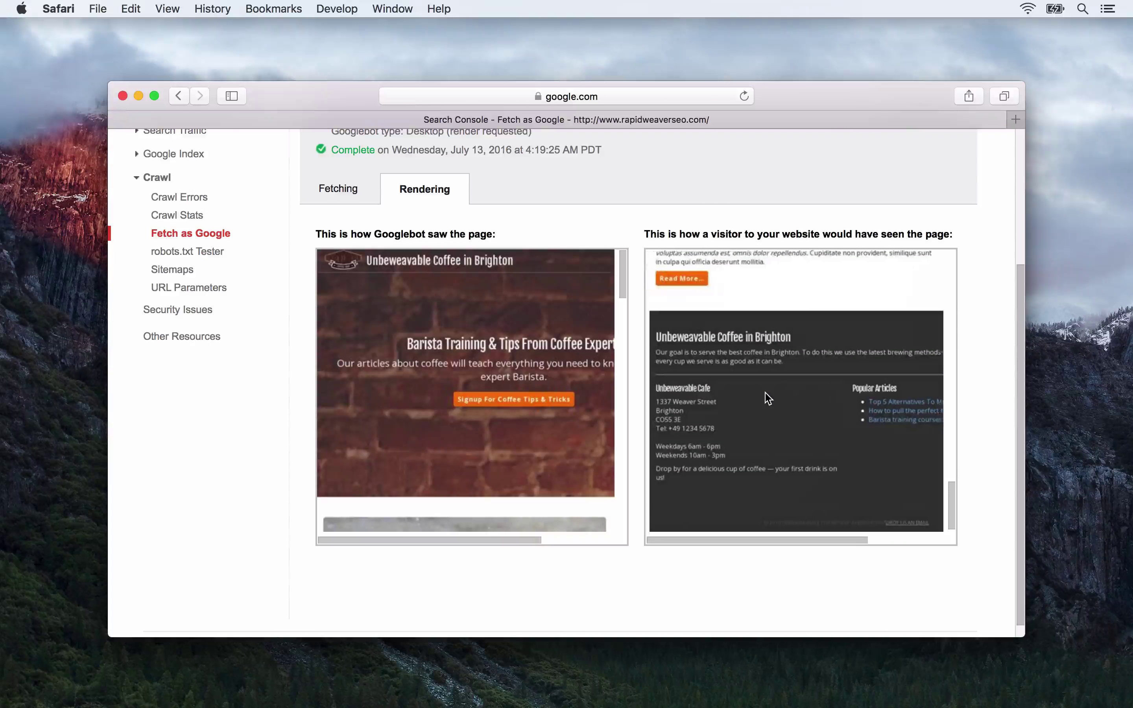
scroll(765, 392, up, 15)
scroll(765, 398, right, 5)
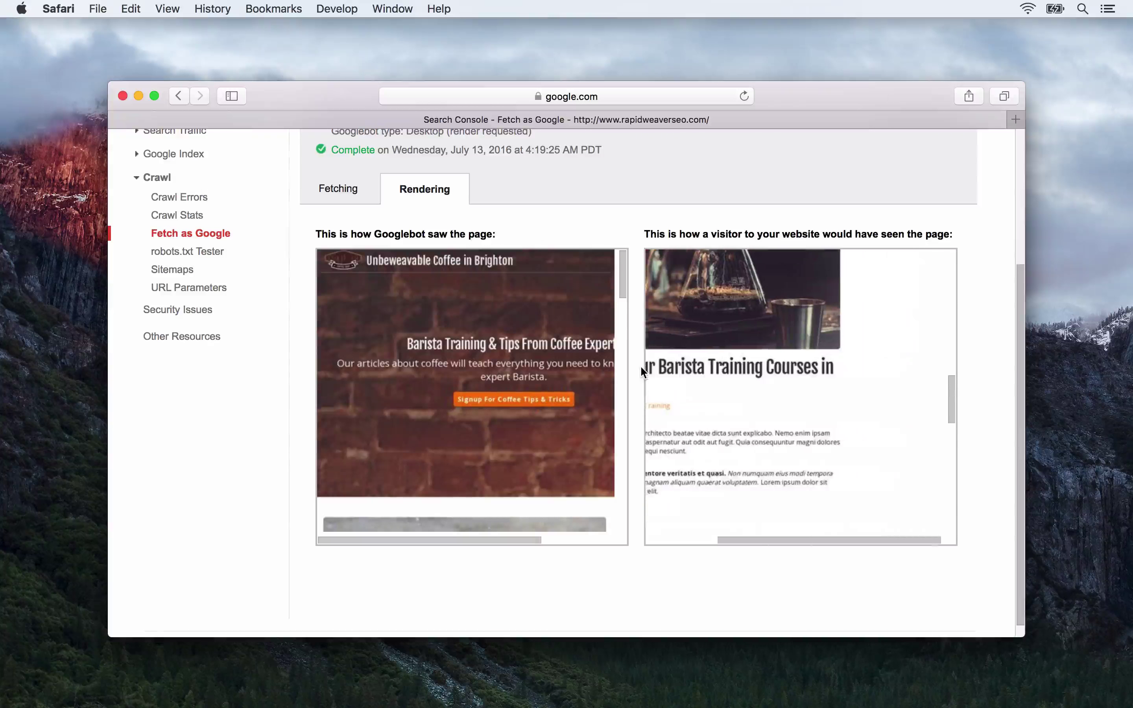
scroll(640, 365, up, 5)
scroll(613, 301, down, 5)
scroll(759, 319, up, 6)
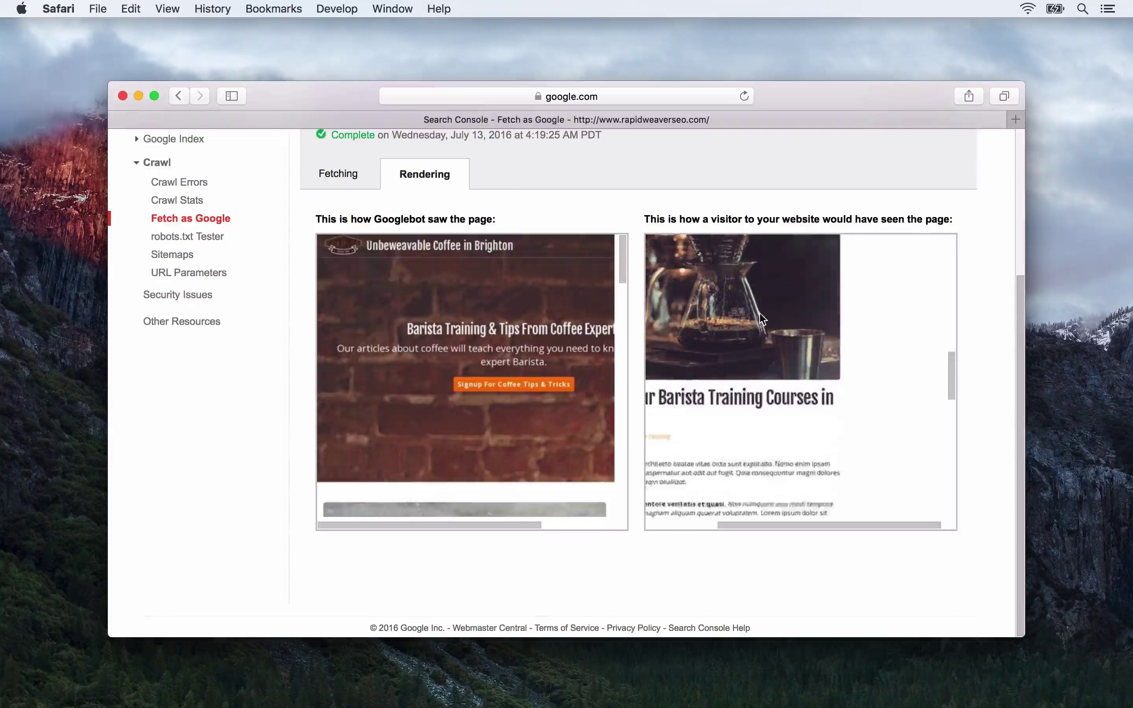
- Examine the full page as Googlebot saw it and compare it with the visitor's rendering
scroll(564, 341, down, 15)
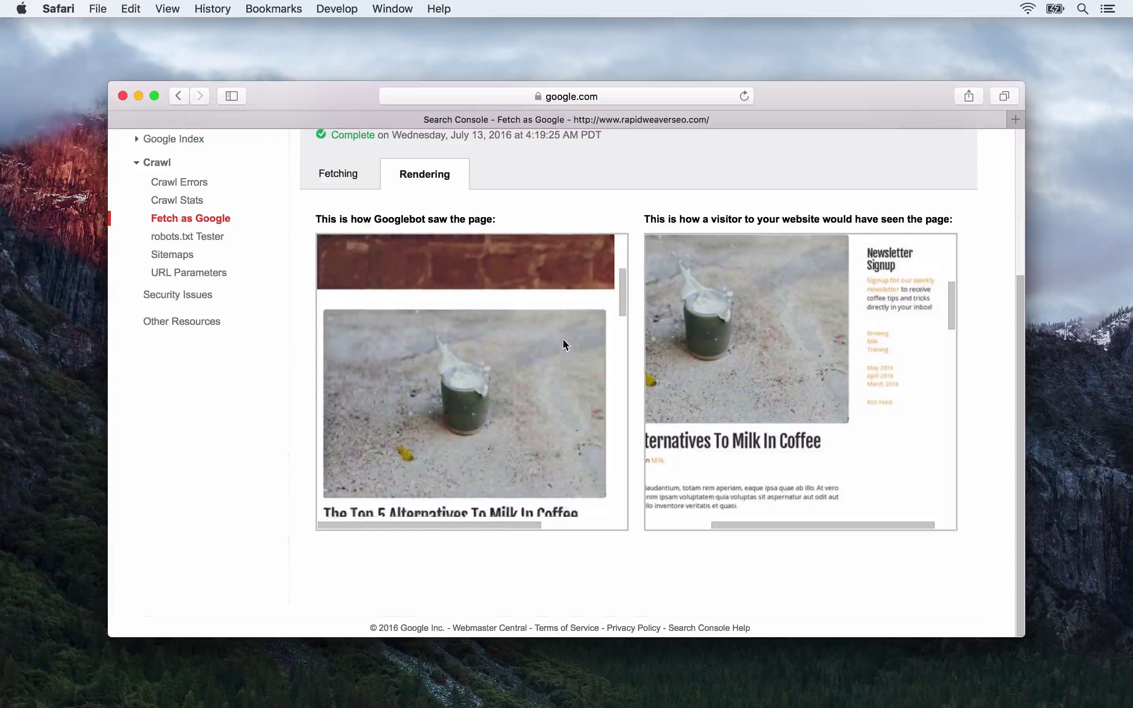
scroll(563, 340, down, 15)
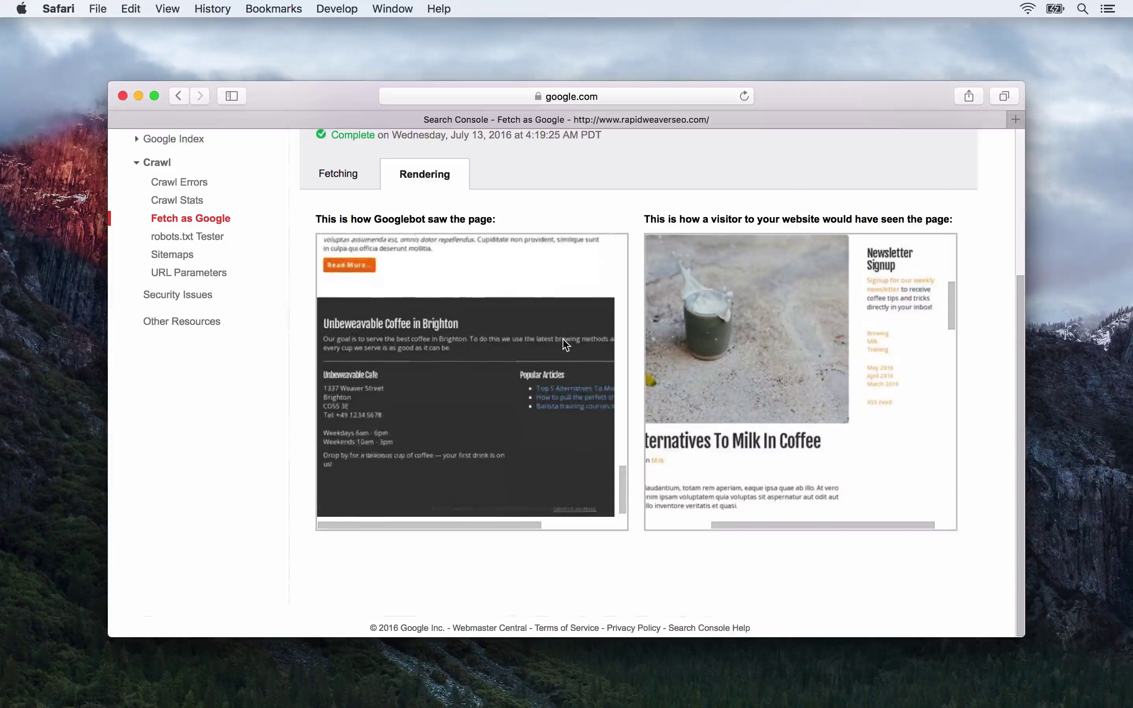
scroll(564, 340, right, 5)
scroll(562, 339, up, 20)
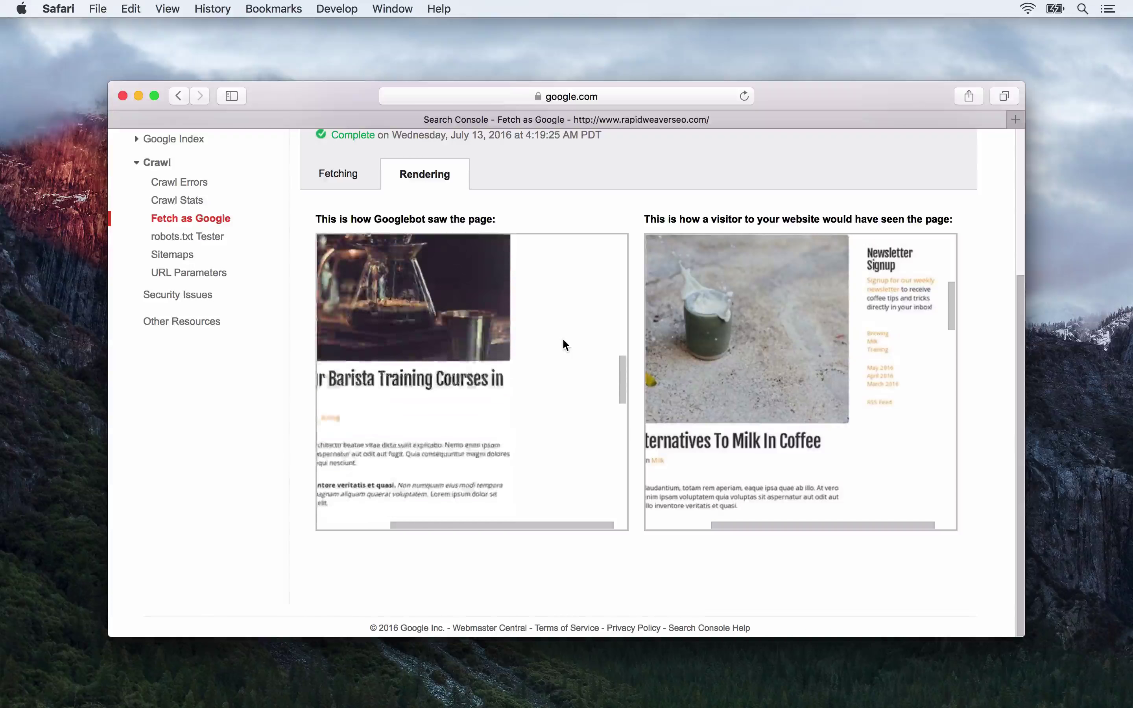
scroll(562, 338, up, 15)
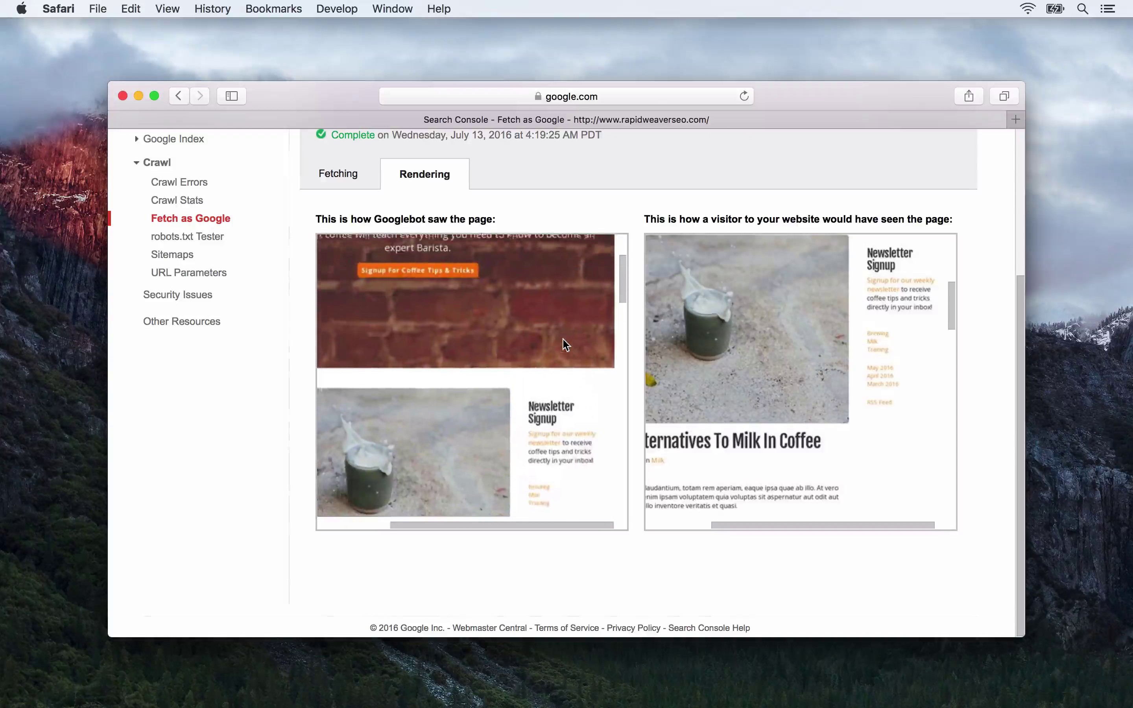
scroll(562, 339, up, 5)
scroll(562, 339, left, 3)
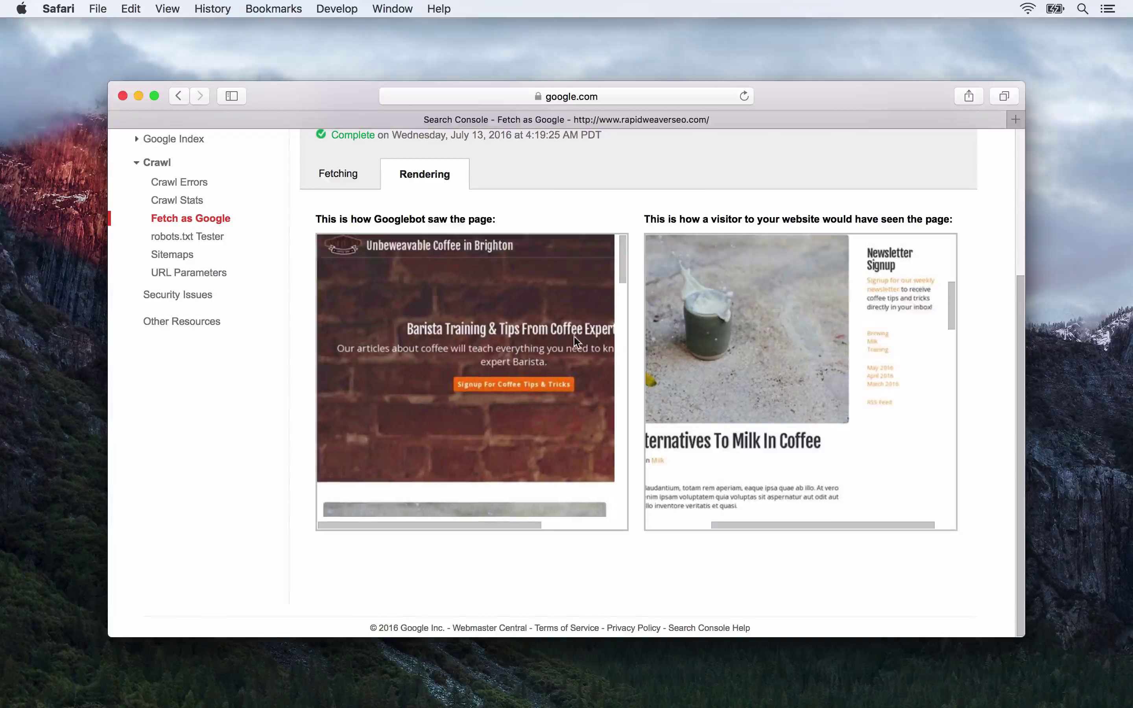
scroll(828, 283, up, 1)
scroll(828, 282, up, 10)
scroll(828, 283, left, 3)
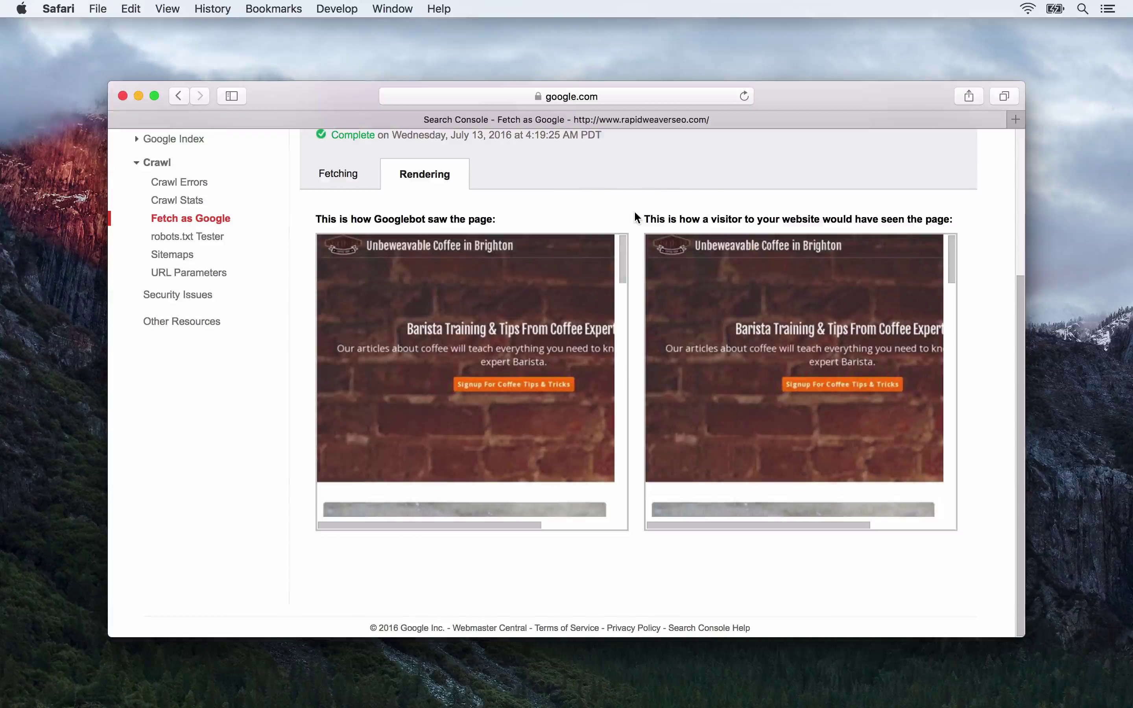
scroll(635, 241, up, 5)
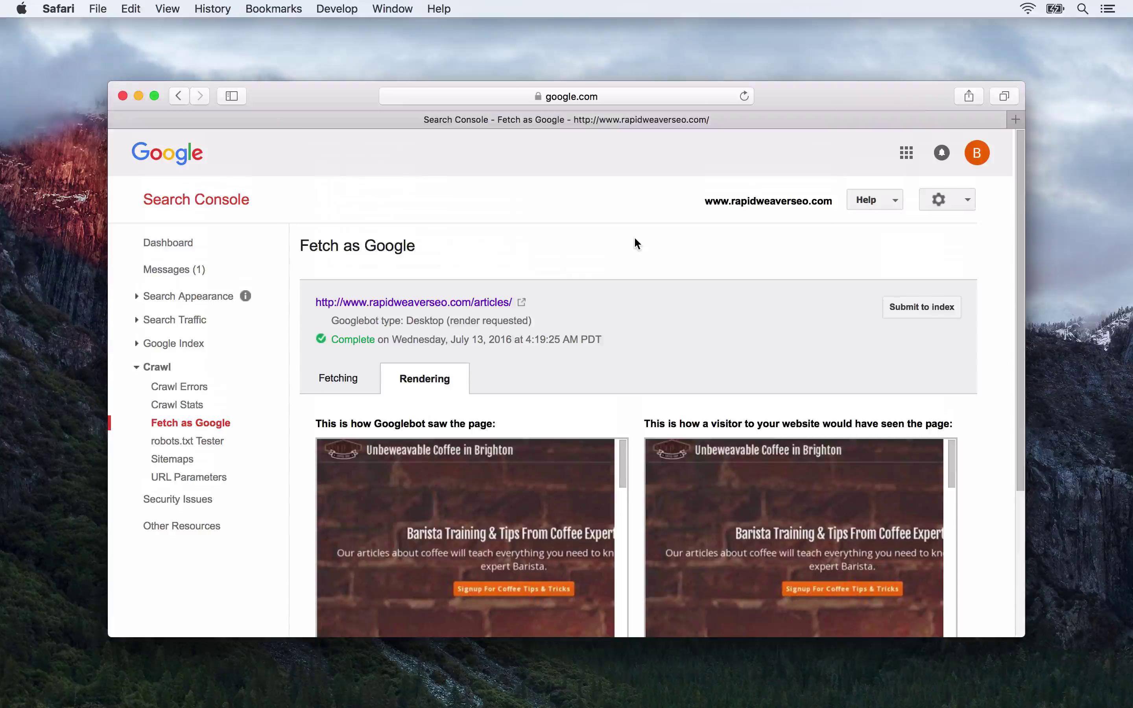
- View the Structured Data and HTML Improvements reports for the site's search appearance
click(137, 367)
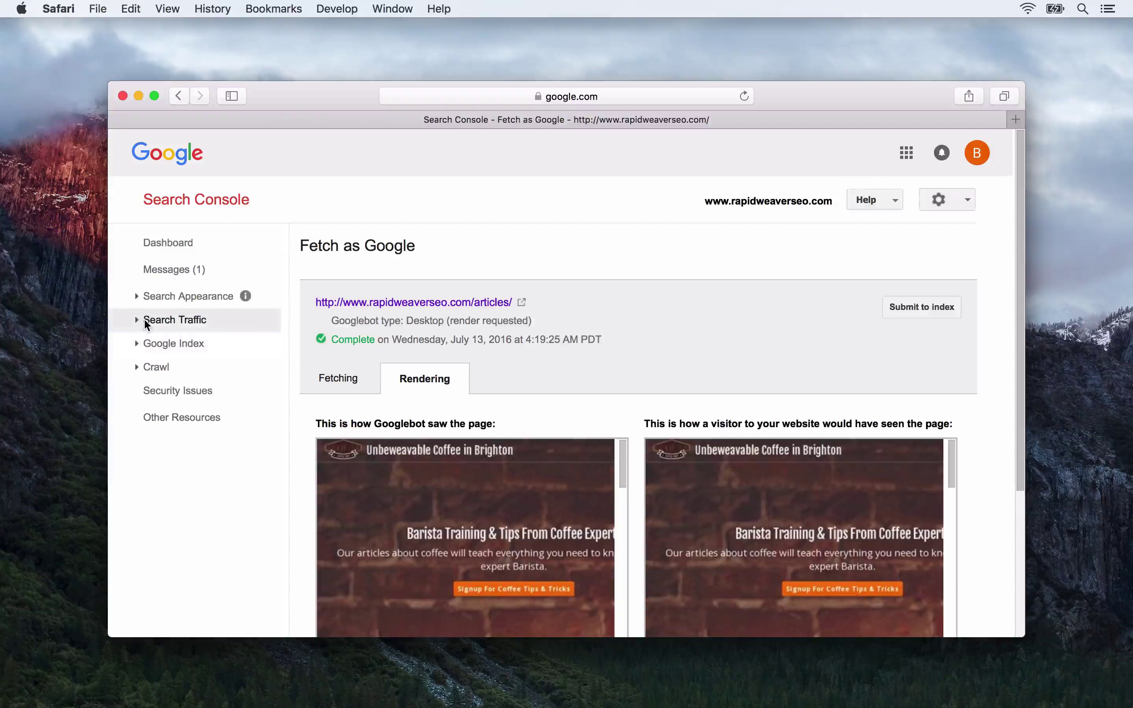
click(149, 296)
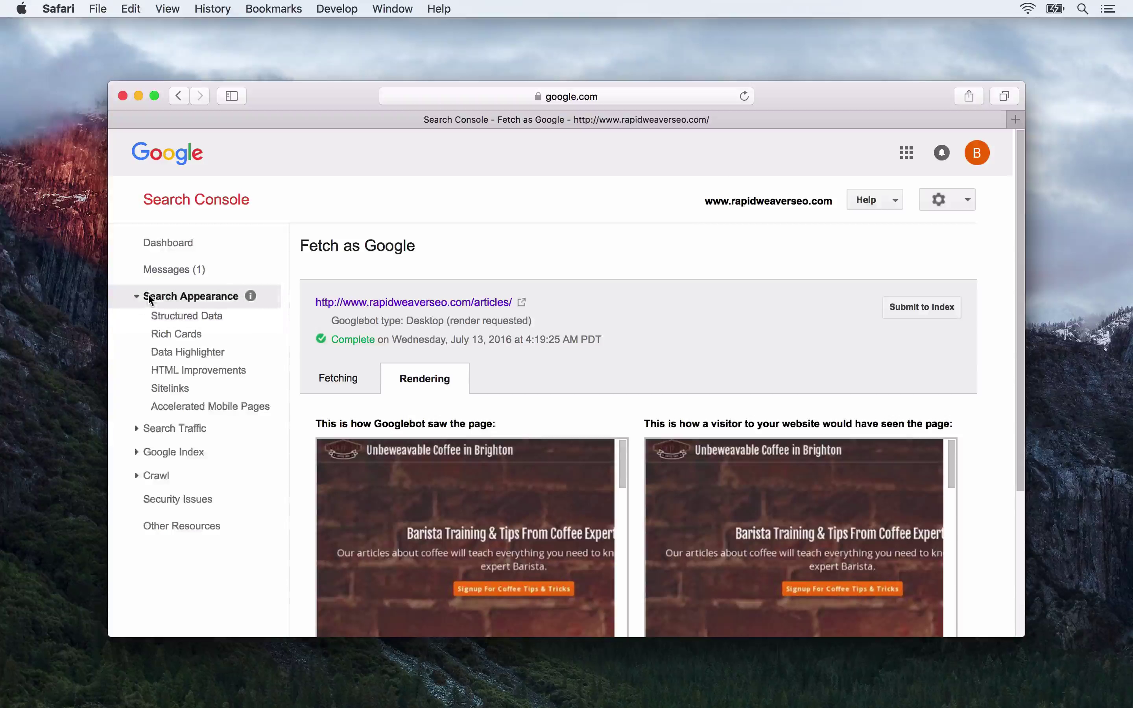
click(169, 315)
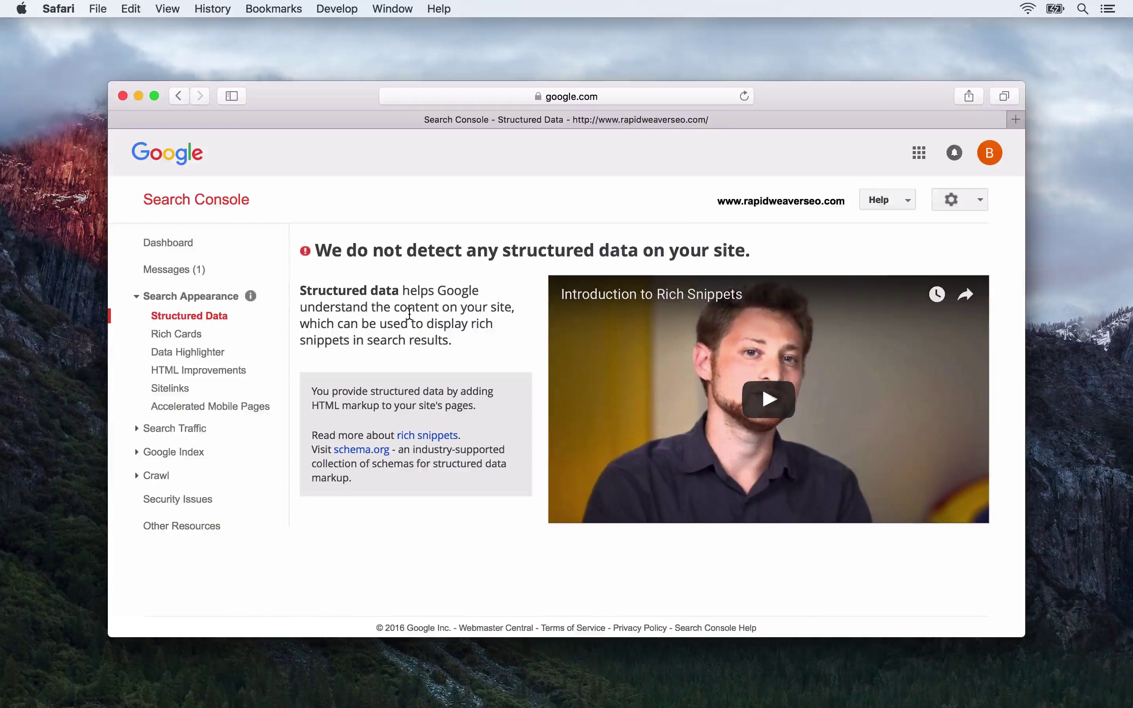
click(160, 373)
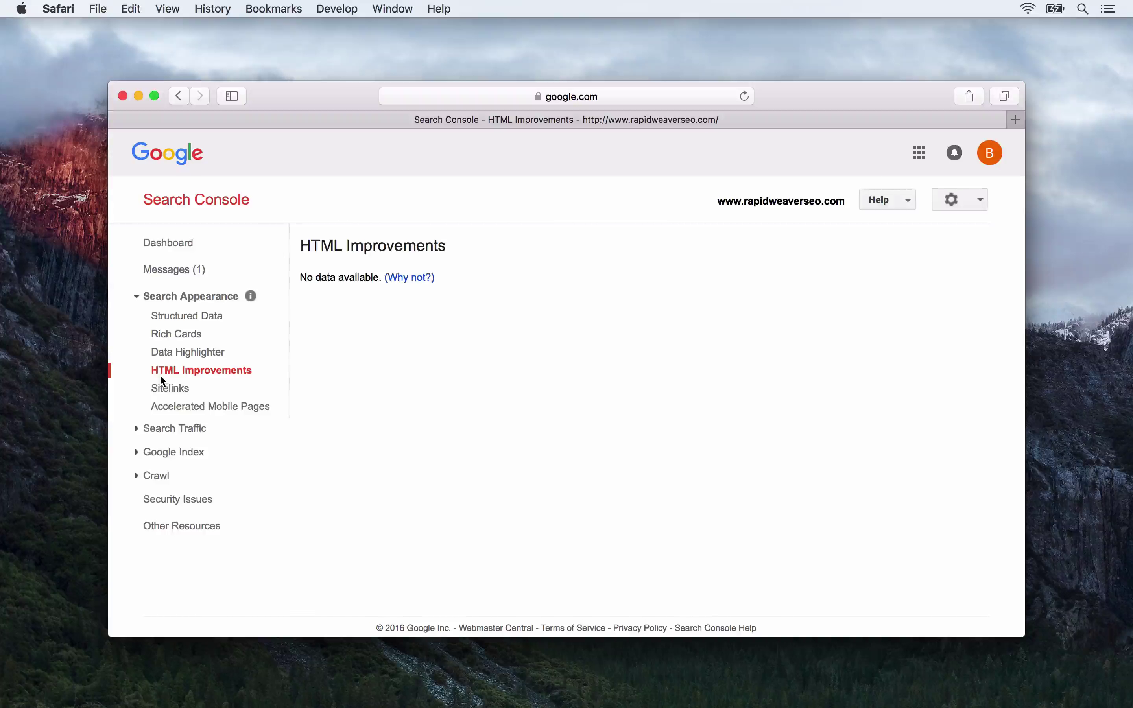
- View the site's Links to Your Site and Index Status reports, and list the available crawl reports
click(161, 427)
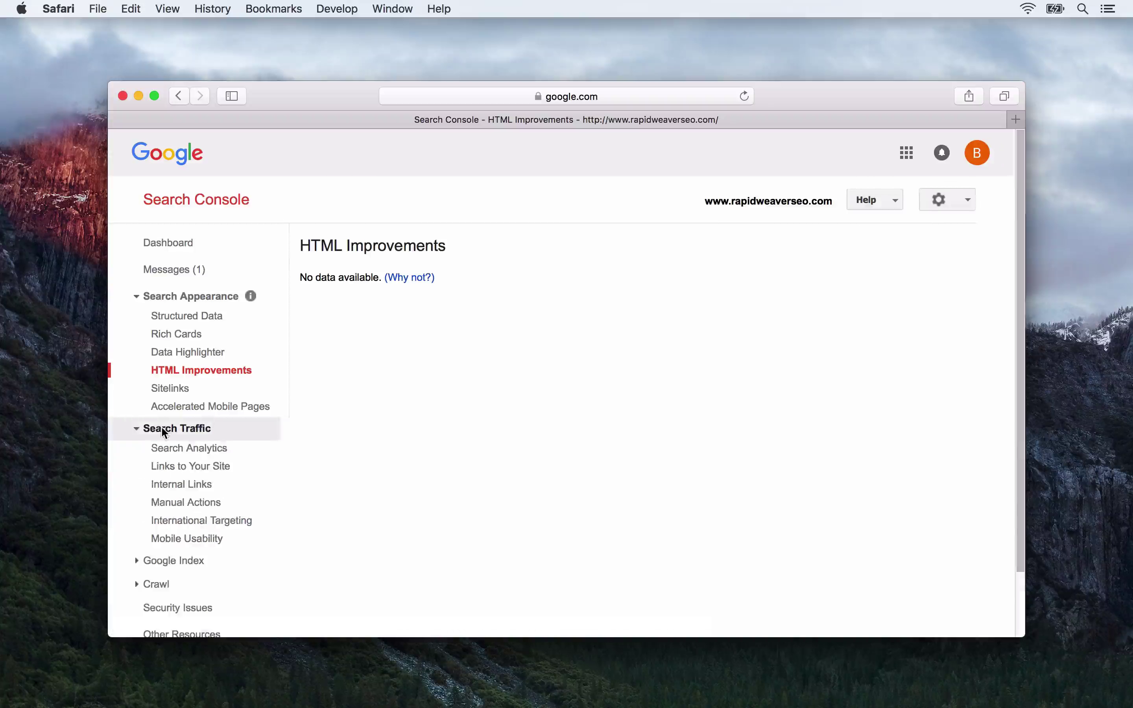
click(172, 464)
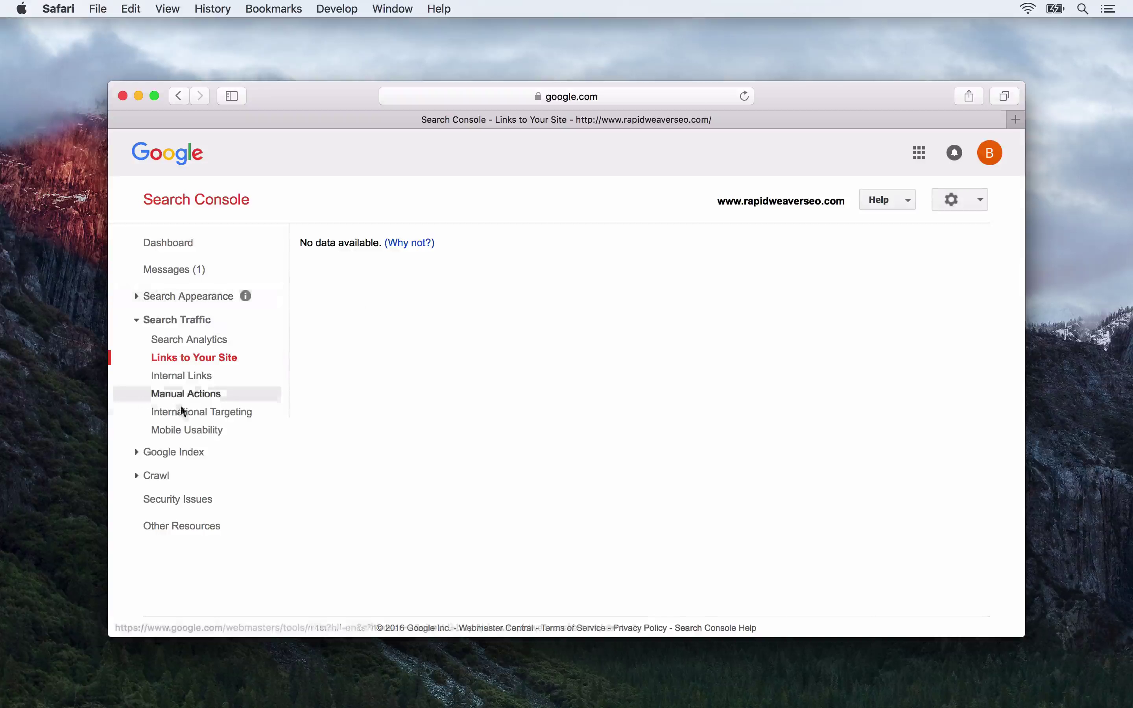
click(165, 452)
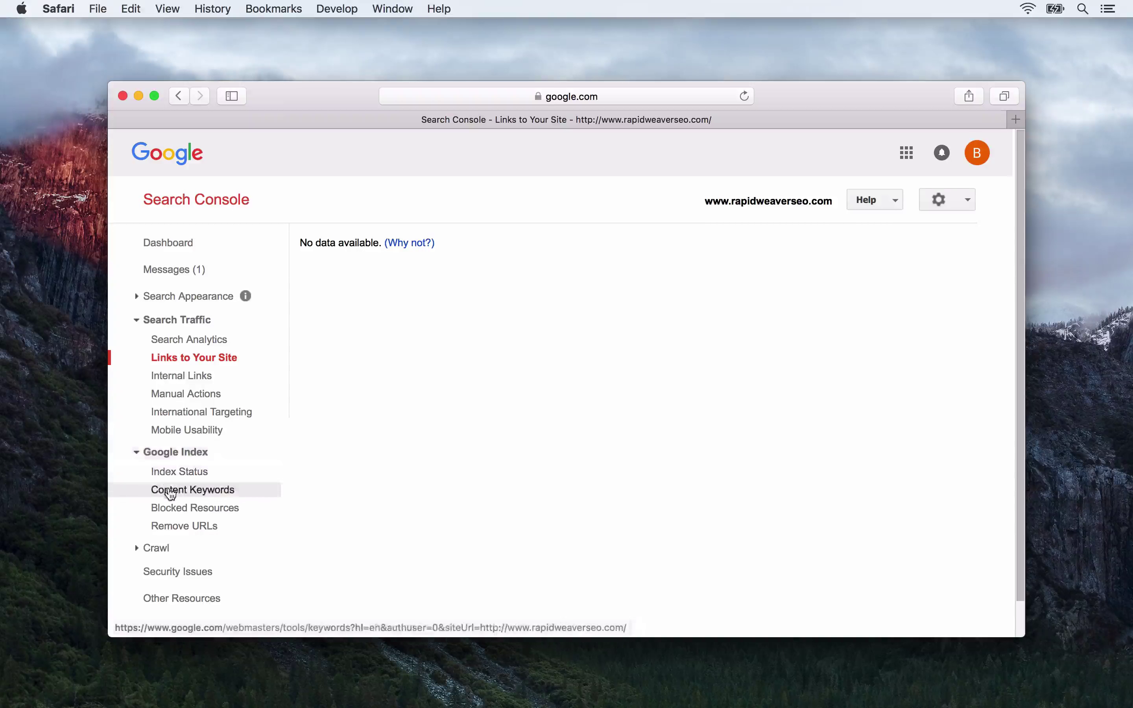
click(189, 477)
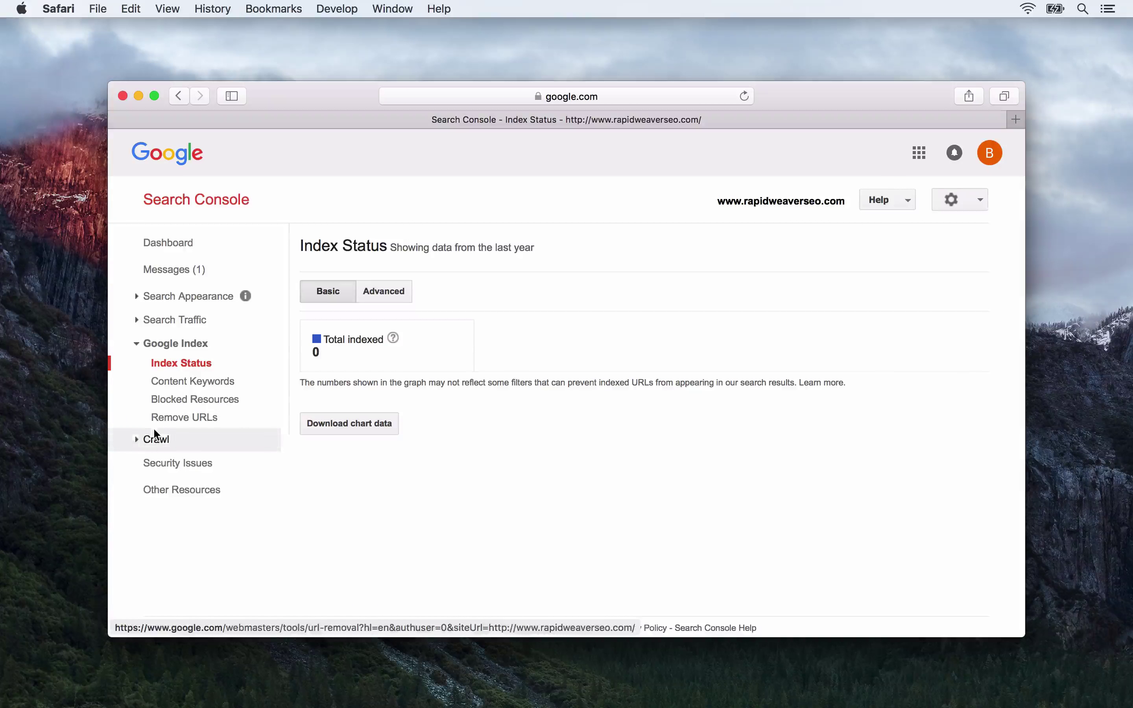
click(155, 438)
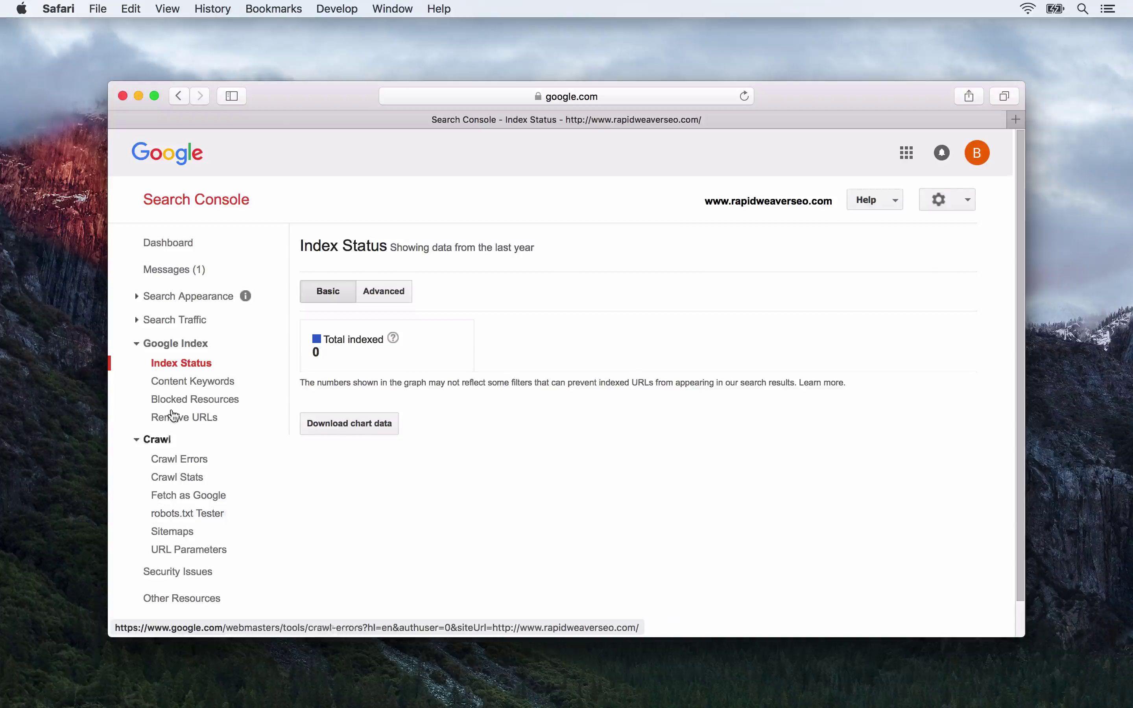
- Open the message about improving the site's search presence and read its setup recommendations
click(170, 271)
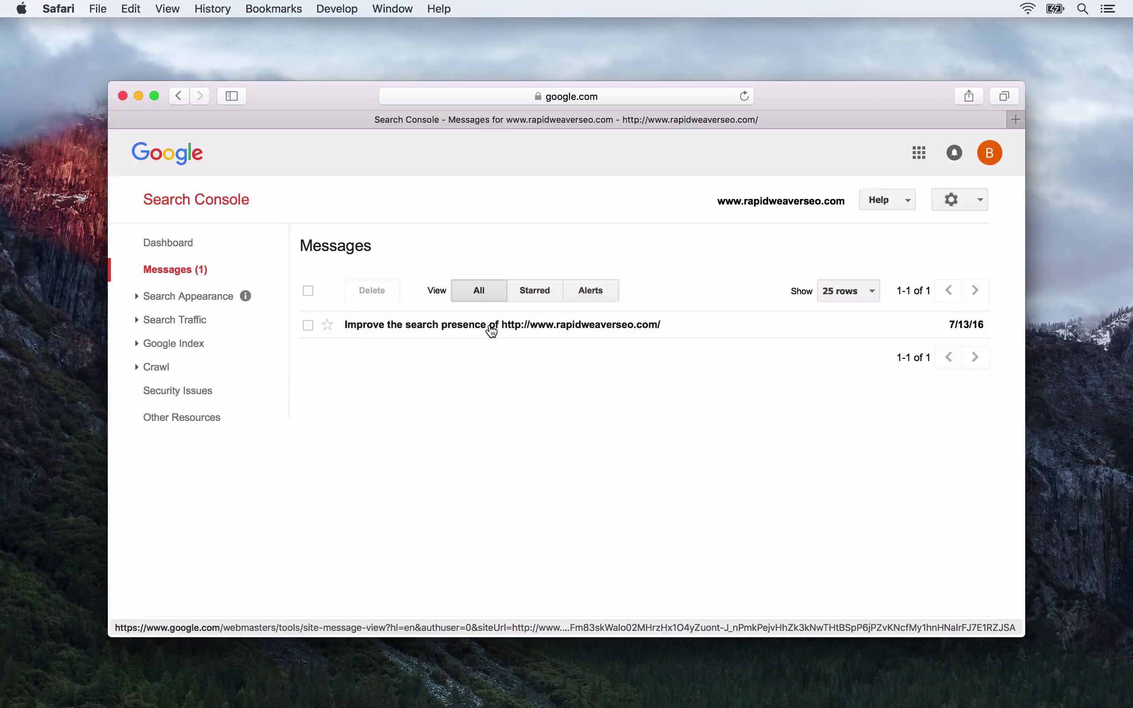
click(525, 324)
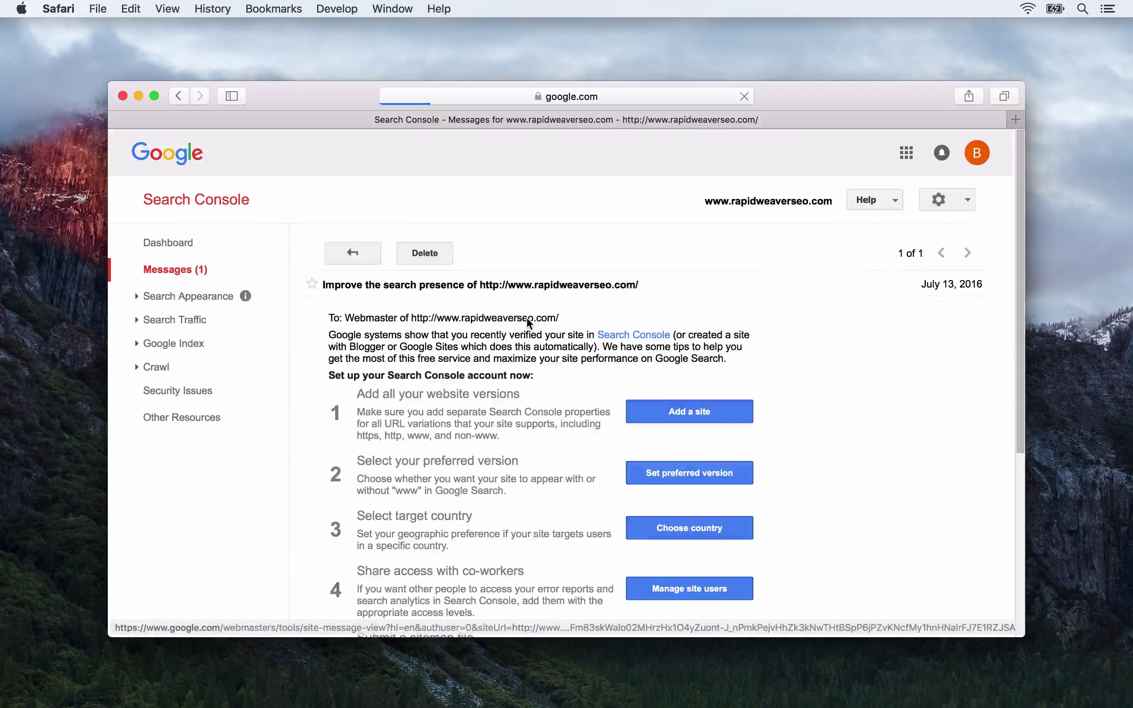
scroll(404, 450, down, 5)
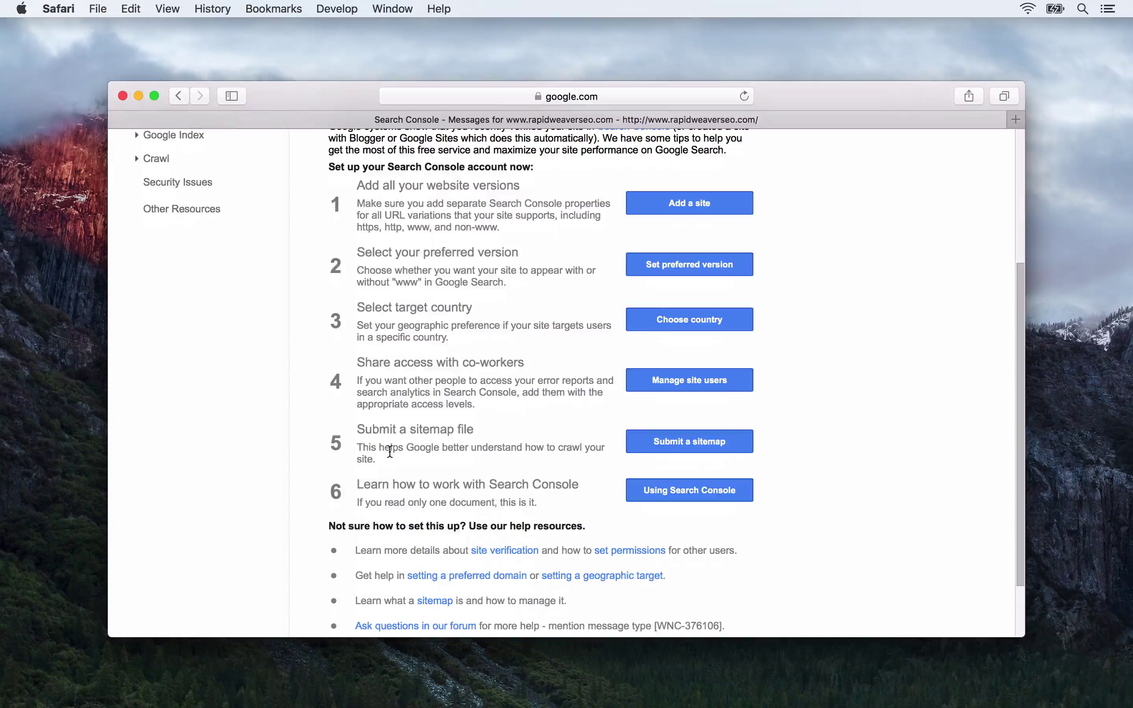
scroll(390, 452, up, 5)
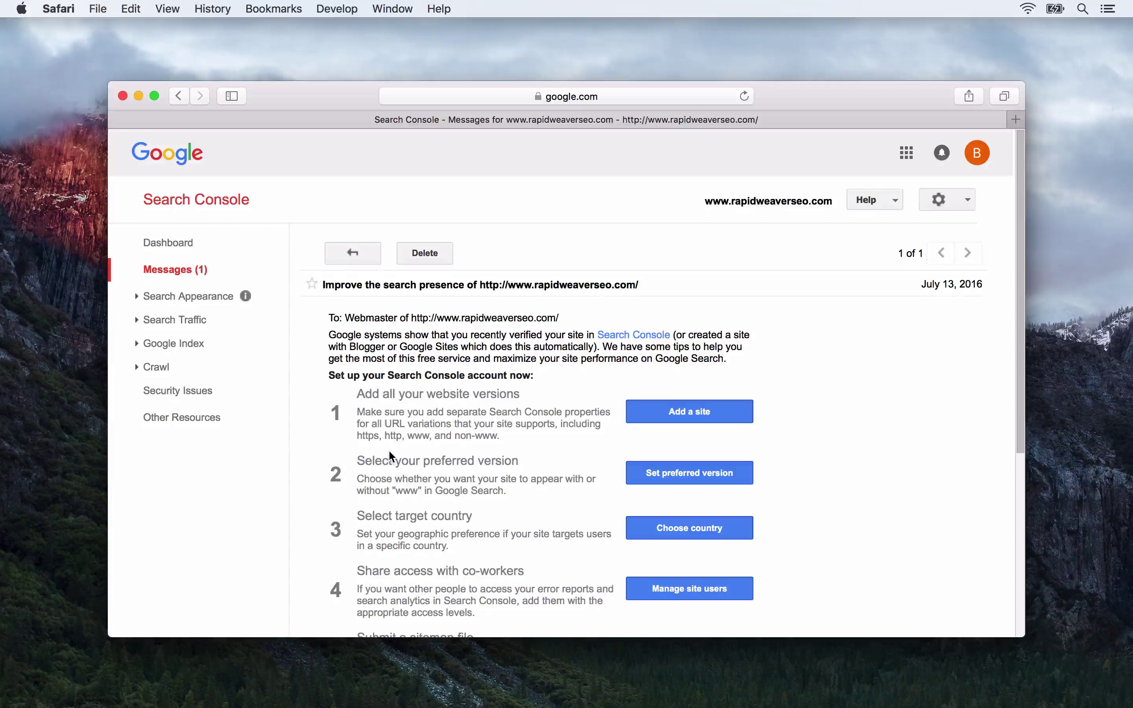